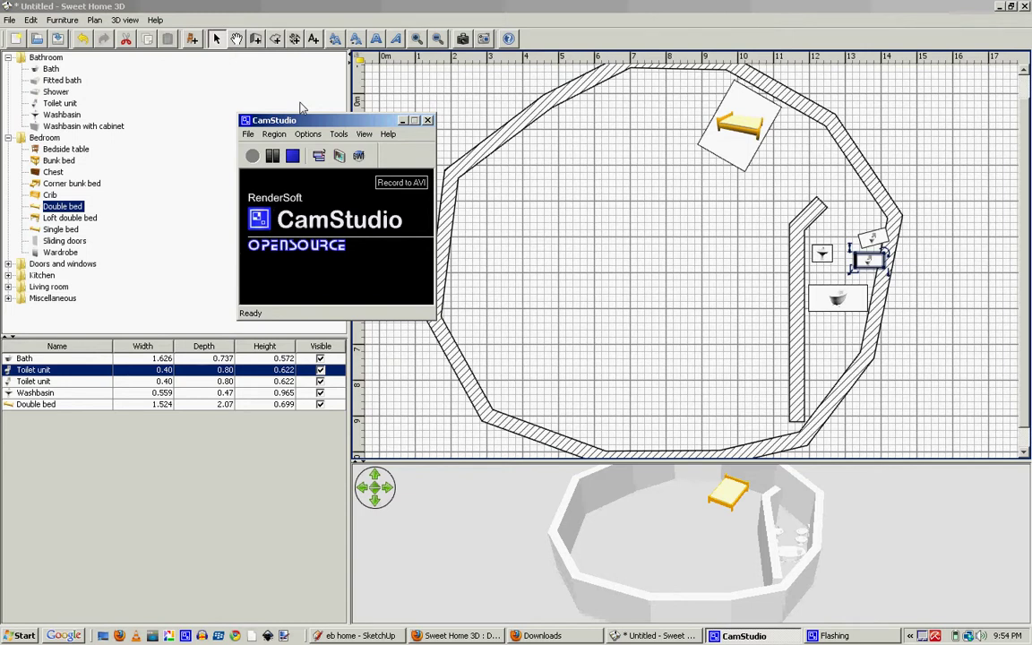
# Check Sweet Home 3D's version information, glance at SketchUp, then return to the plan.
pyautogui.click(155, 19)
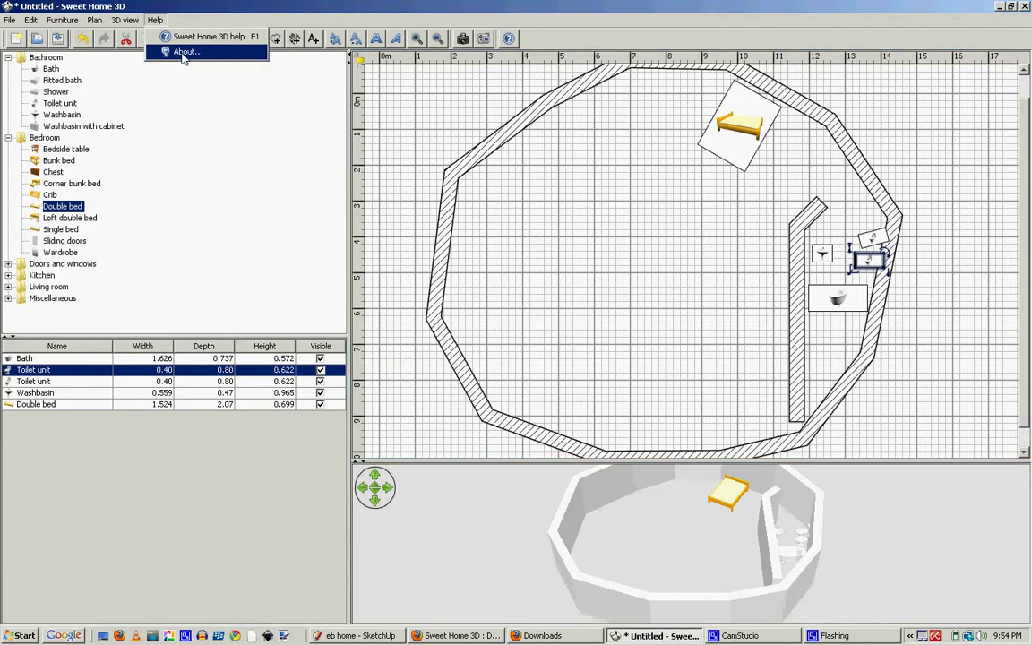
pyautogui.click(188, 51)
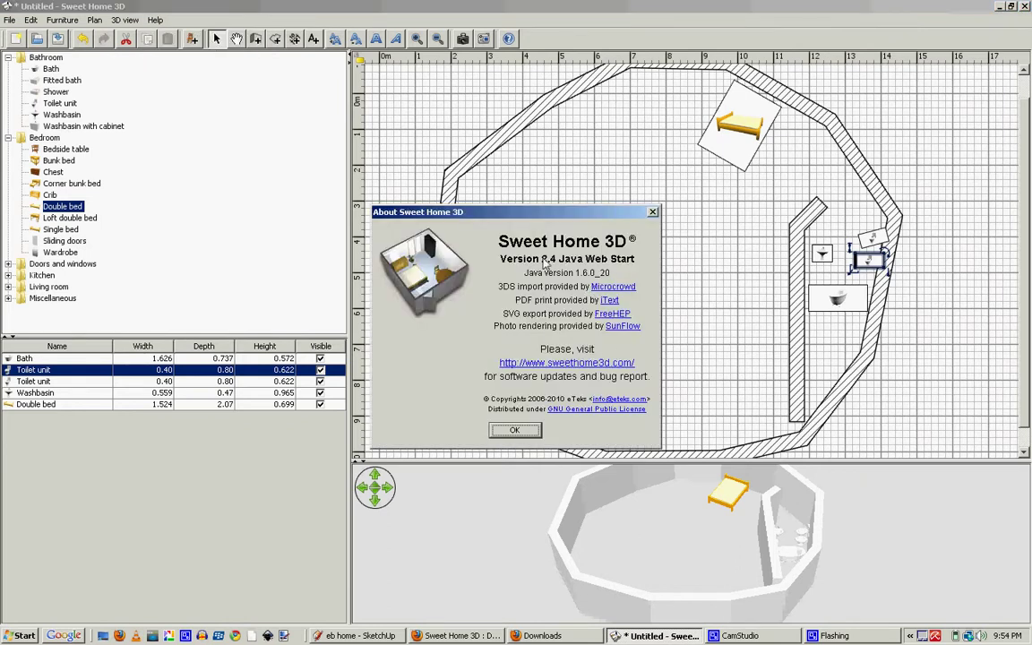
pyautogui.click(524, 431)
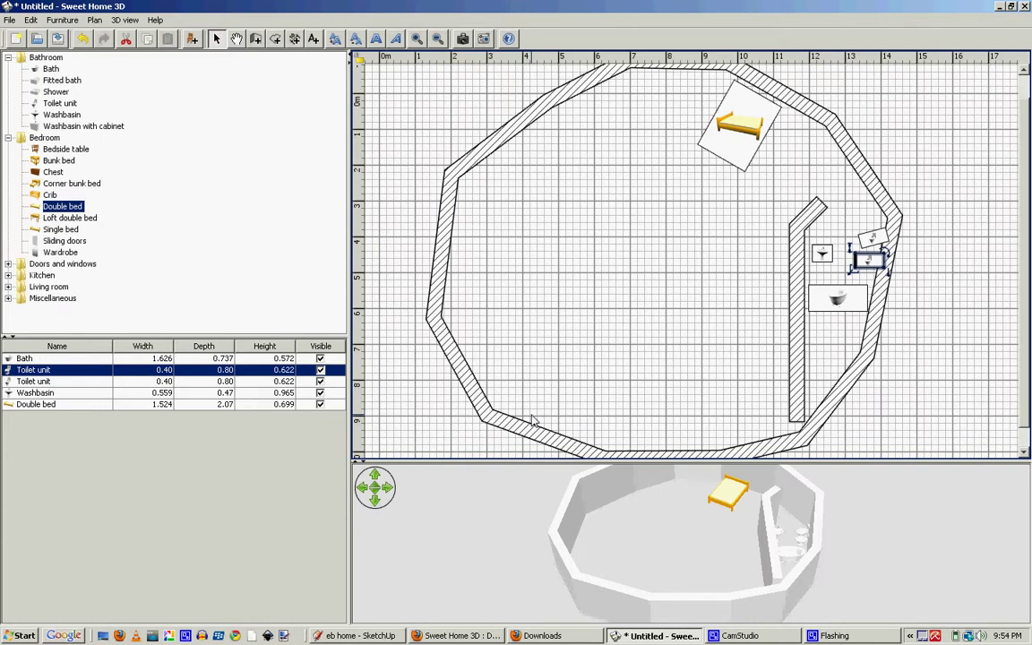
pyautogui.hotkey('alt', 'Tab')
pyautogui.hotkey('alt', 'Tab')
pyautogui.hotkey('alt', 'Tab')
pyautogui.hotkey('alt', 'Tab')
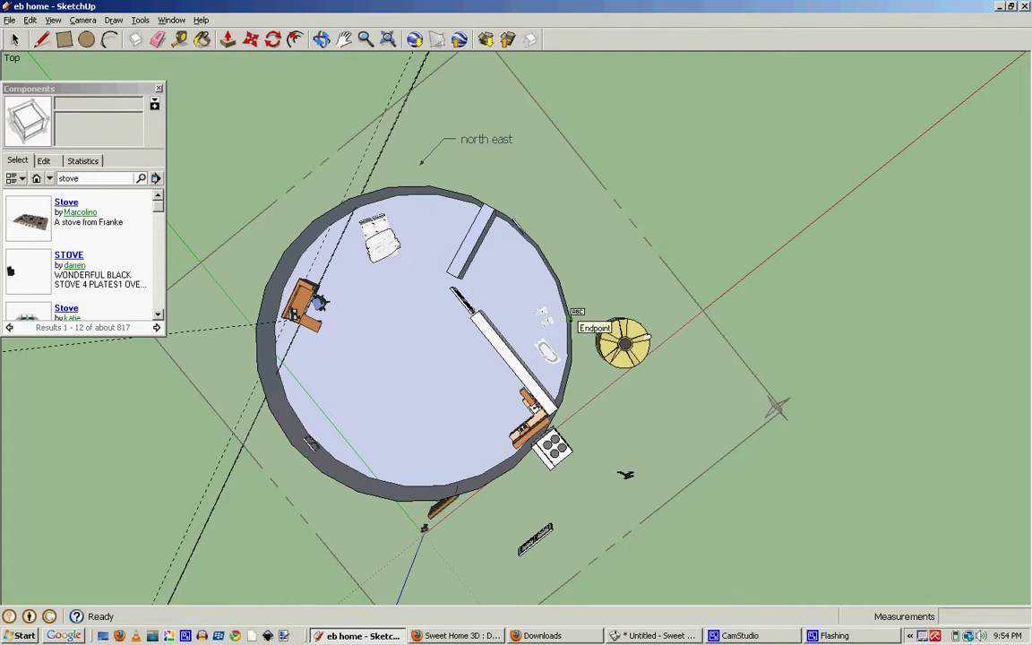
pyautogui.hotkey('alt', 'Tab')
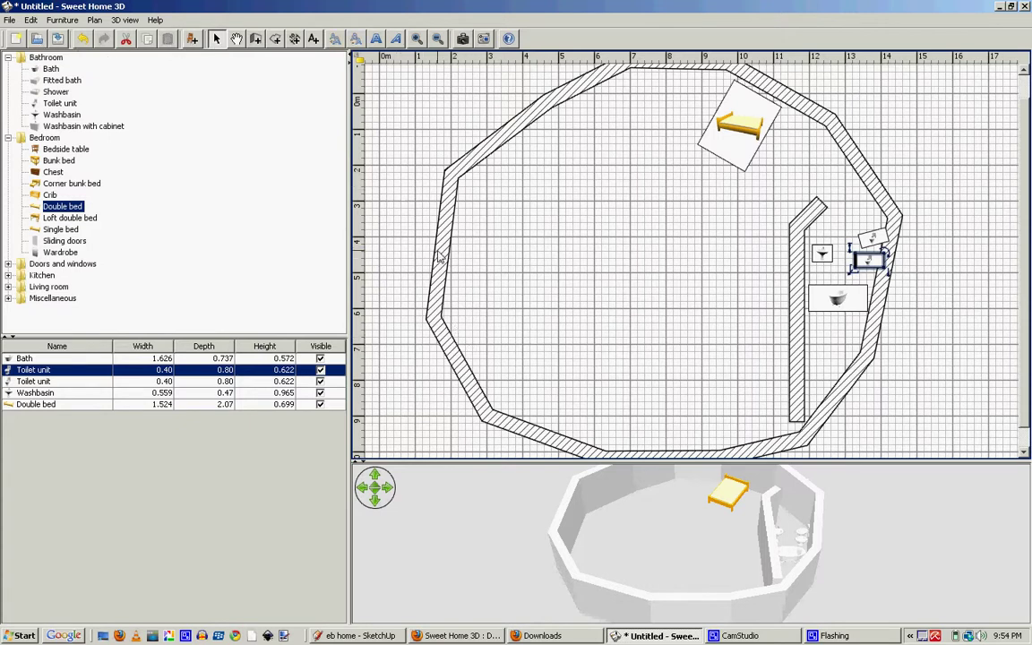
# Drag the lower-left wall to reshape the plan, then bring SketchUp forward.
pyautogui.moveTo(385, 94); pyautogui.dragTo(551, 410)
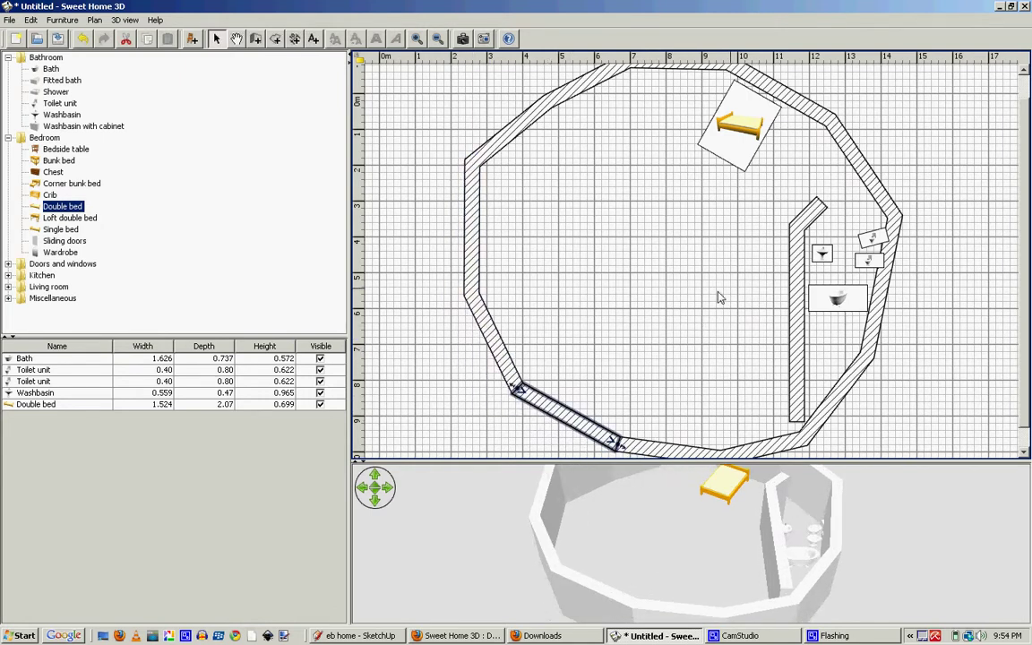
pyautogui.hotkey('alt', 'Tab')
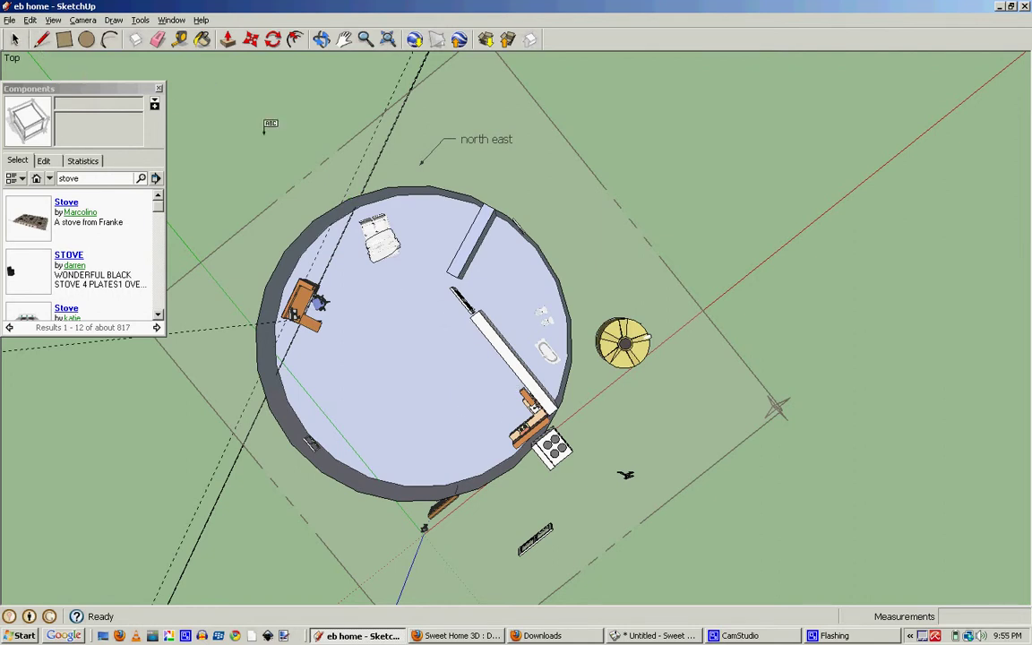
# Show the model's geometry statistics in SketchUp's Components window.
pyautogui.hotkey('alt', 'Tab')
pyautogui.hotkey('alt', 'Tab')
pyautogui.click(45, 162)
pyautogui.click(89, 162)
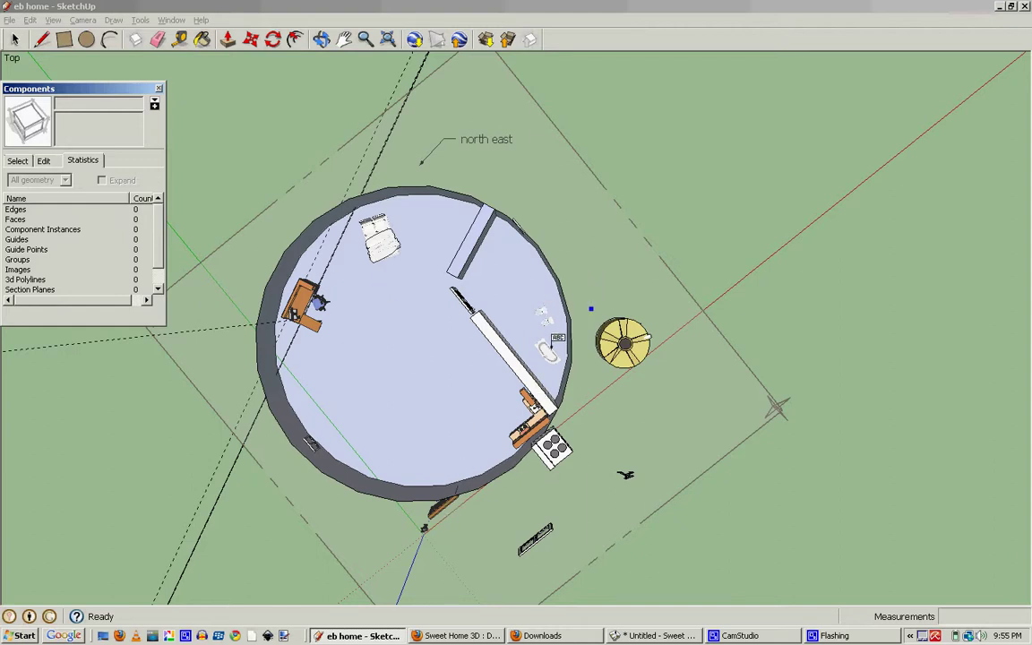
# Place a leader label reading 'Enter text' beside the room, abandoning two further labels.
pyautogui.click(549, 192)
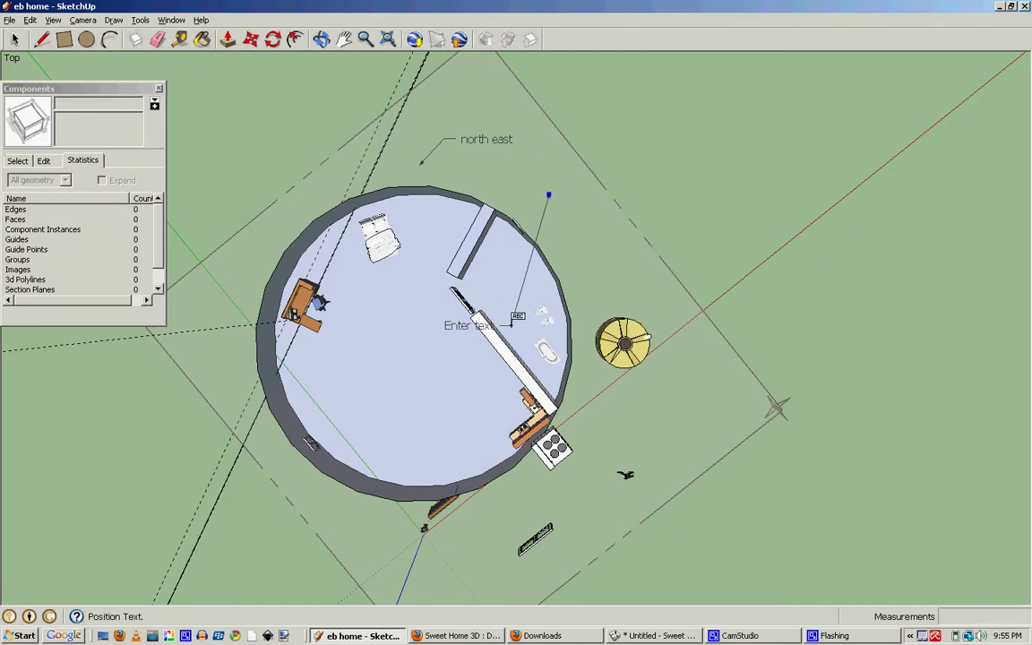
pyautogui.click(582, 212)
pyautogui.click(584, 210)
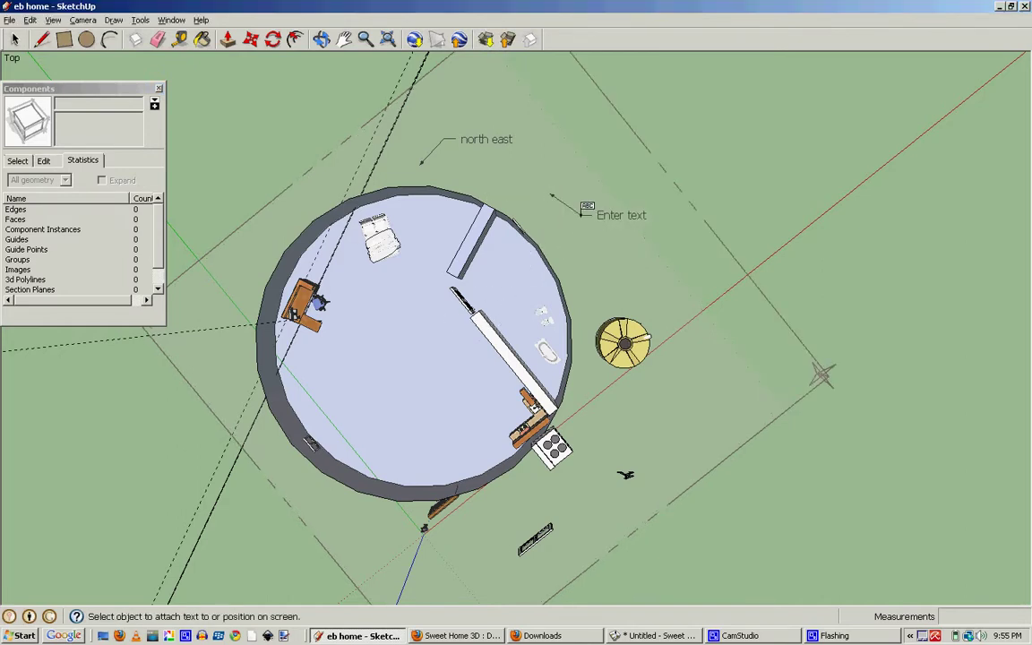
pyautogui.click(654, 130)
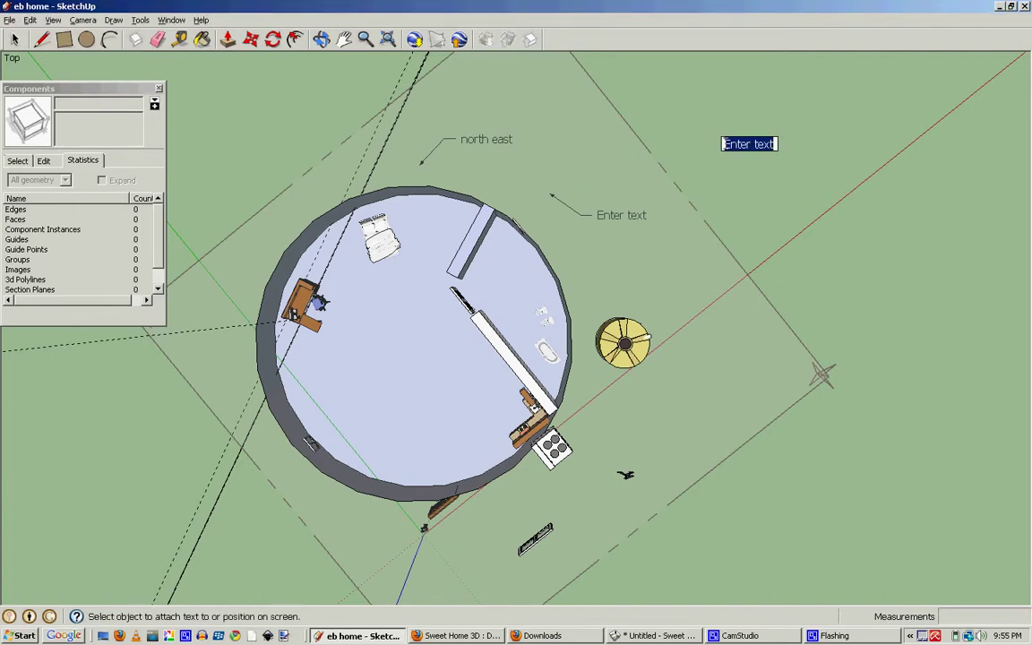
pyautogui.press('Escape')
pyautogui.click(711, 131)
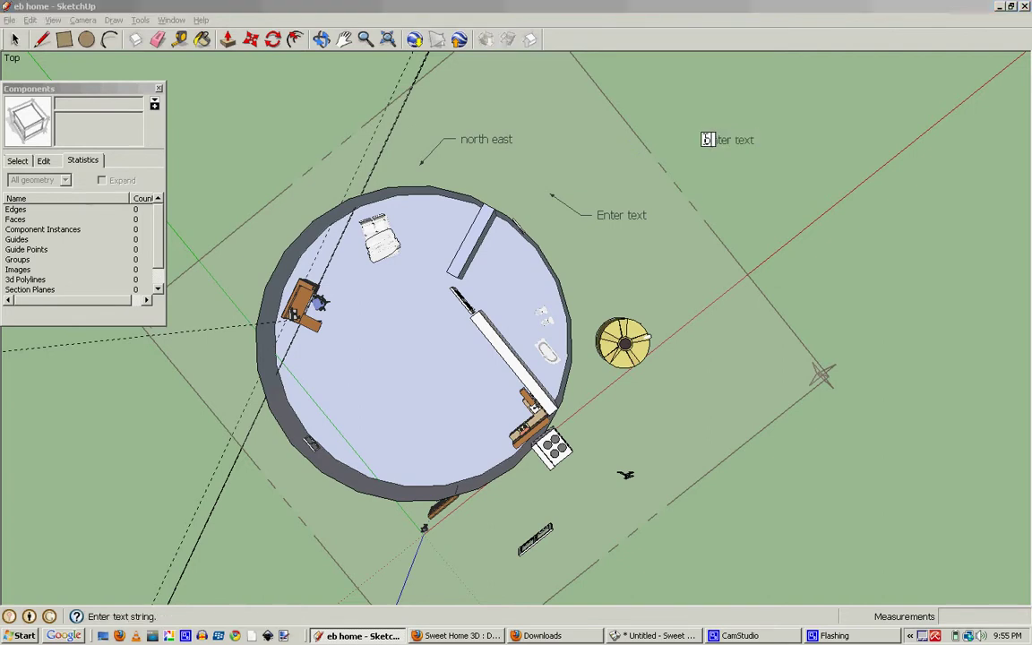
pyautogui.press('Escape')
# Orbit SketchUp to an oblique view of the round room's walls, then return to Sweet Home 3D.
pyautogui.press('o')
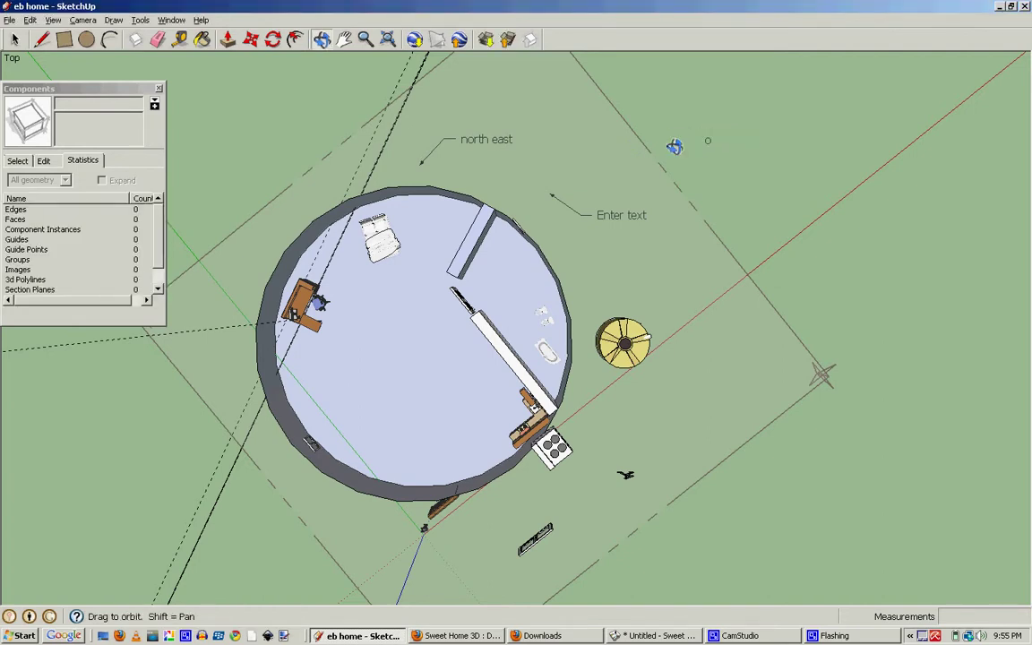
pyautogui.moveTo(727, 166); pyautogui.dragTo(695, 254)
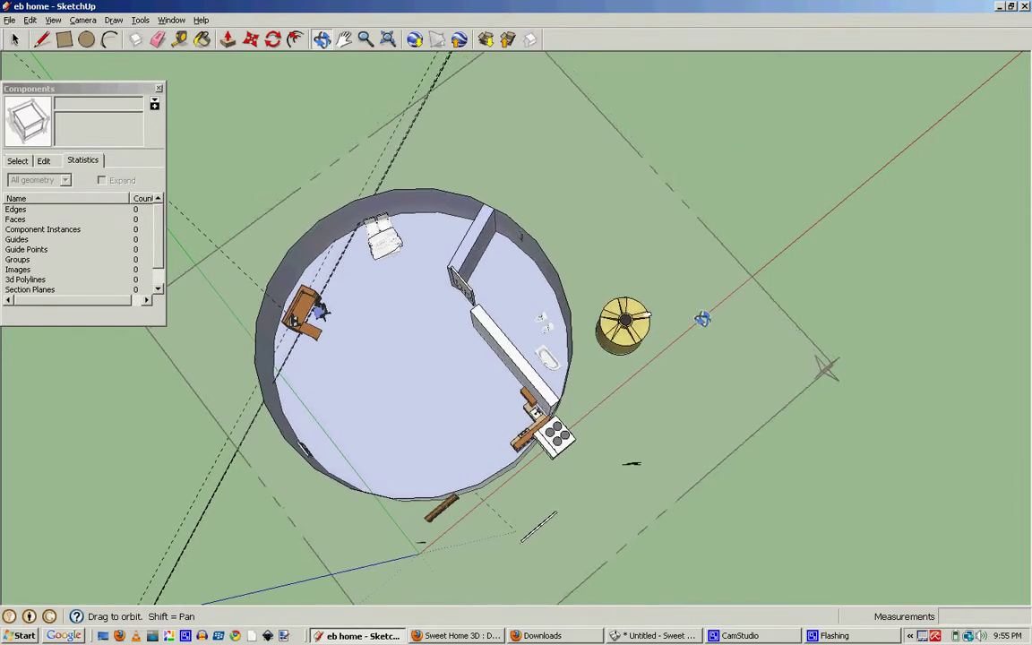
pyautogui.moveTo(674, 408); pyautogui.dragTo(697, 232)
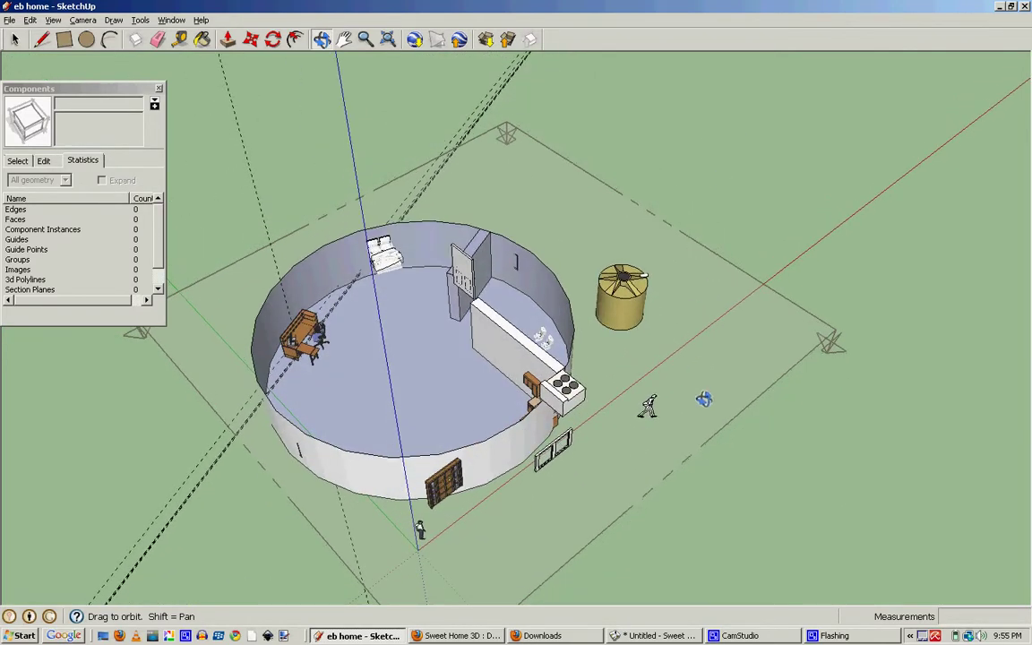
pyautogui.moveTo(601, 410); pyautogui.dragTo(766, 388)
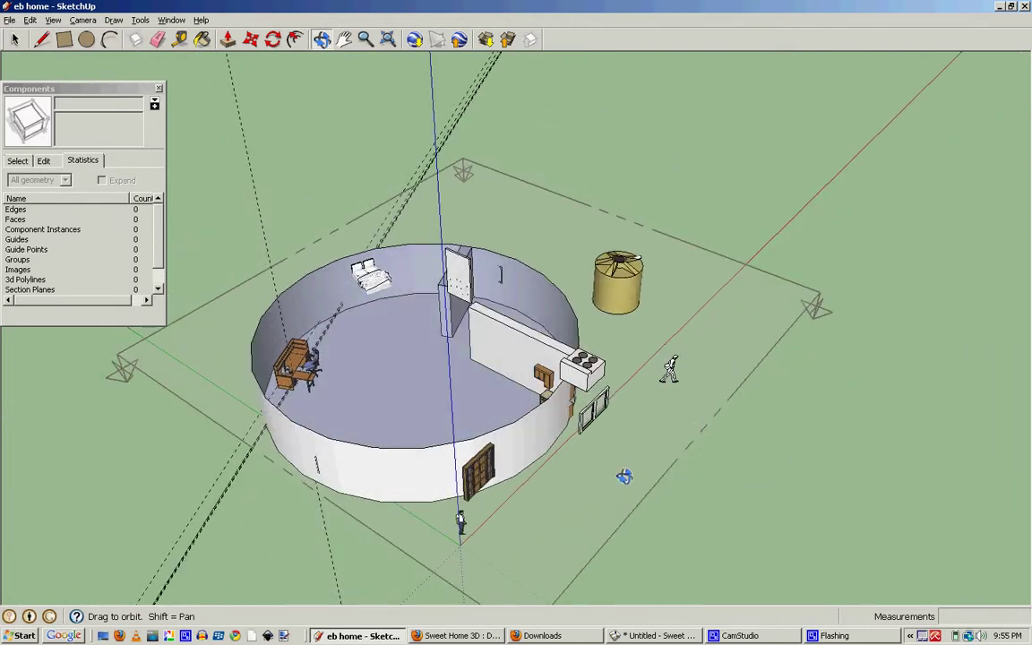
pyautogui.moveTo(621, 479); pyautogui.dragTo(688, 463)
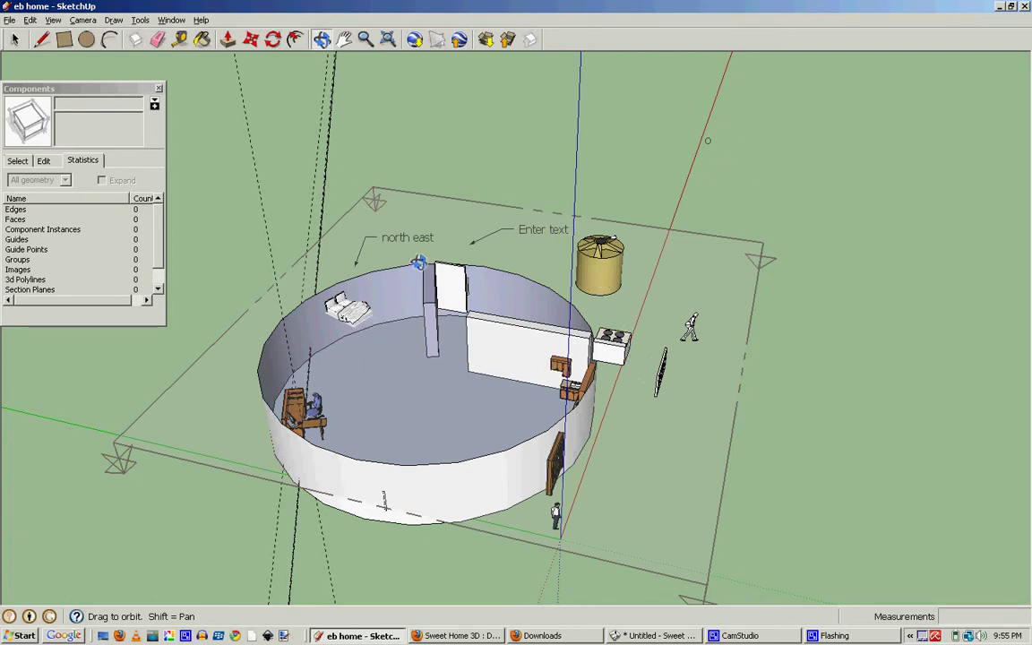
pyautogui.hotkey('alt', 'Tab')
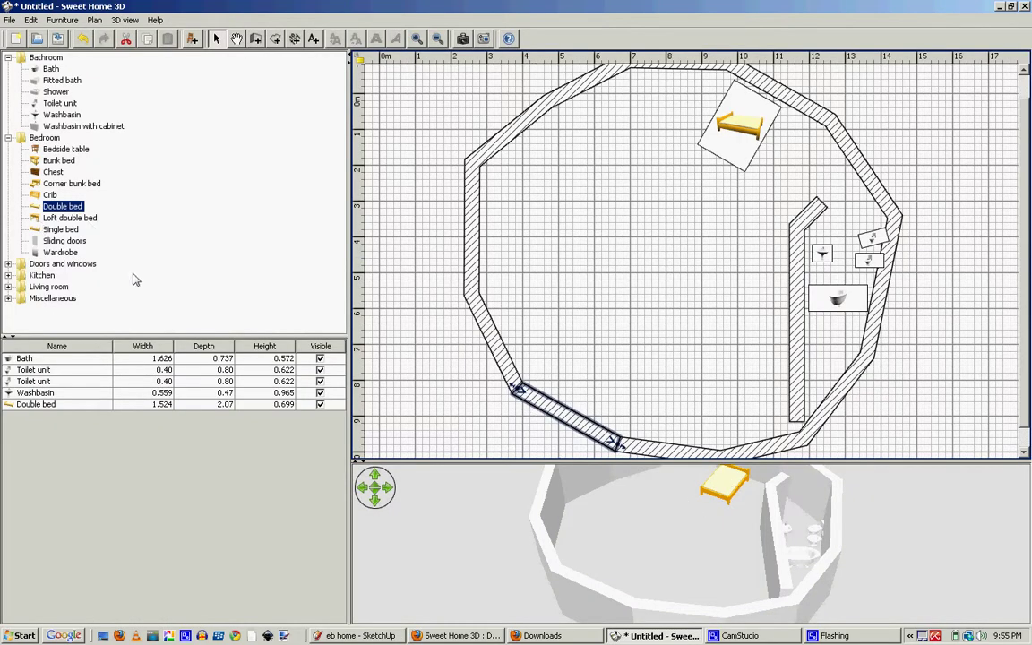
pyautogui.click(25, 358)
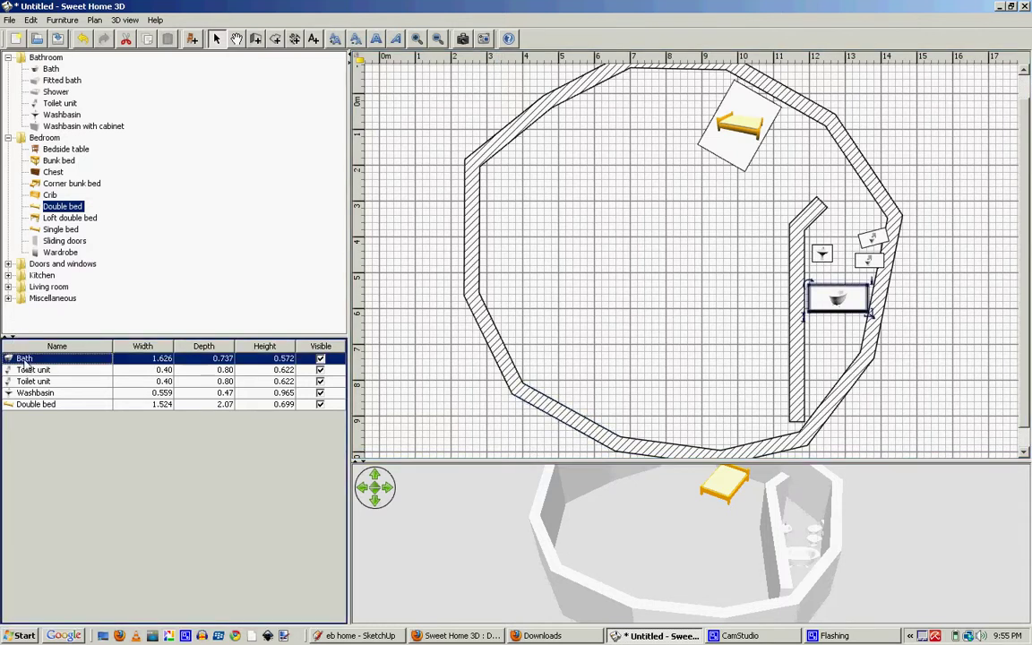
pyautogui.click(28, 370)
pyautogui.click(32, 382)
pyautogui.click(37, 393)
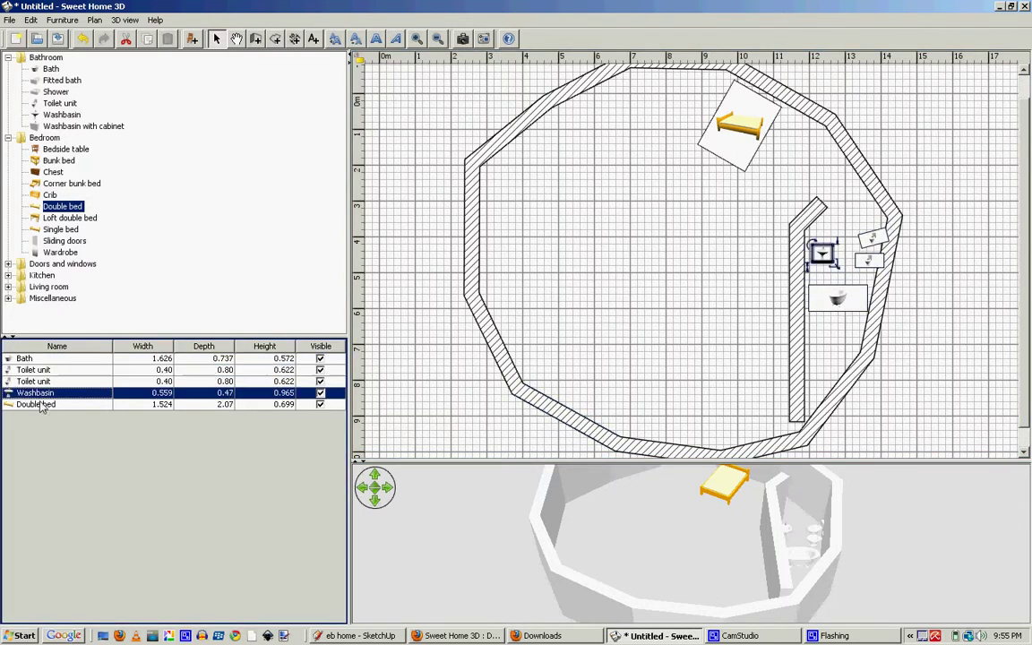
pyautogui.click(40, 405)
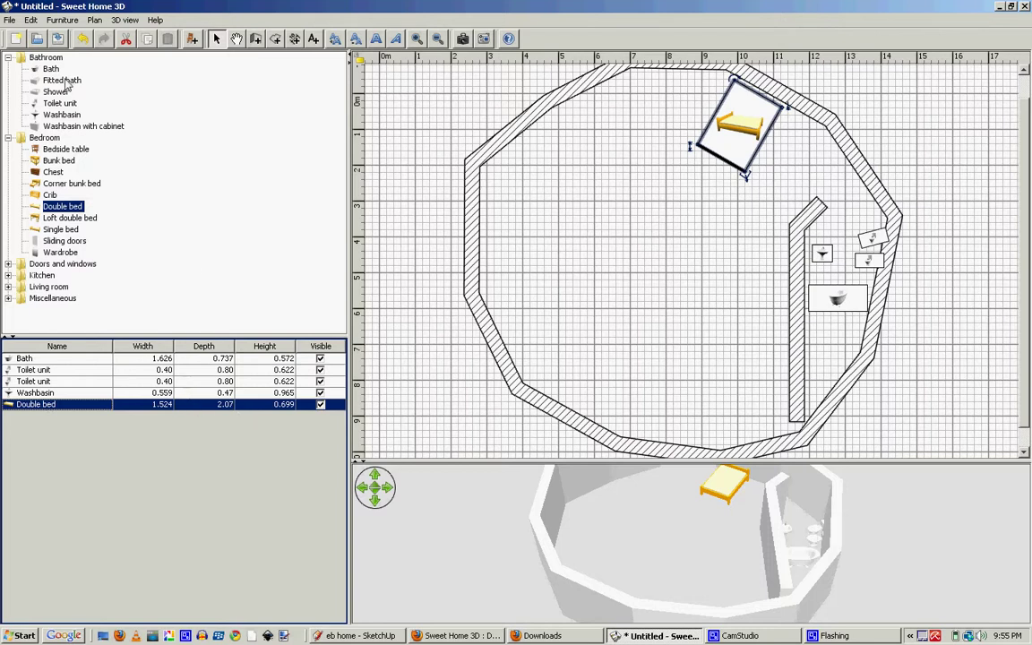
# Open SketchUp's print preview with Microsoft XPS Document Writer selected, then cancel without printing.
pyautogui.moveTo(68, 84)
pyautogui.hotkey('alt', 'Tab')
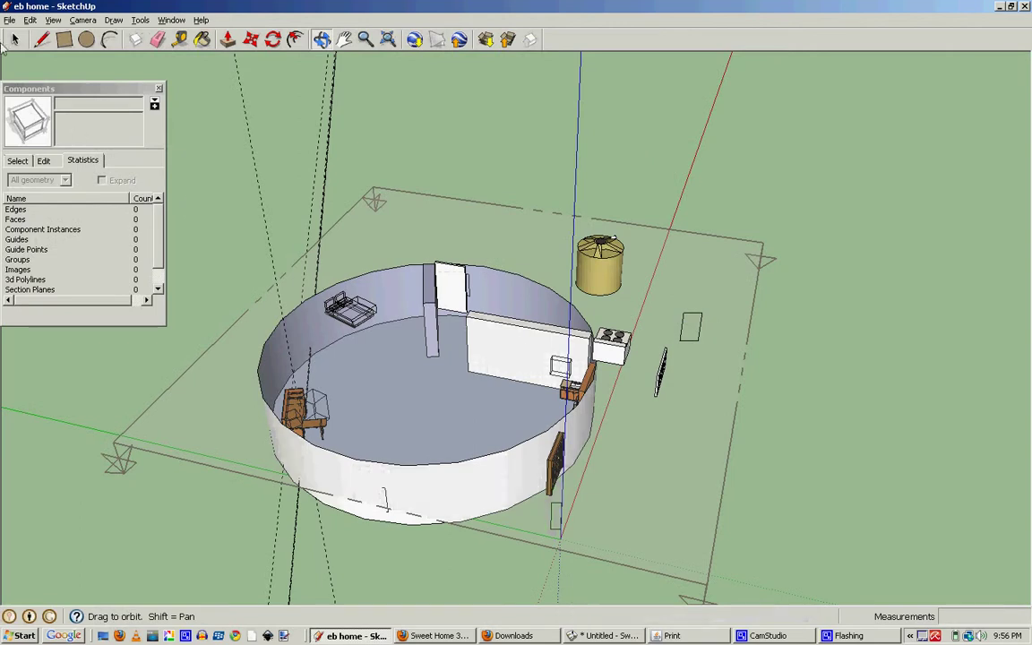
pyautogui.click(10, 20)
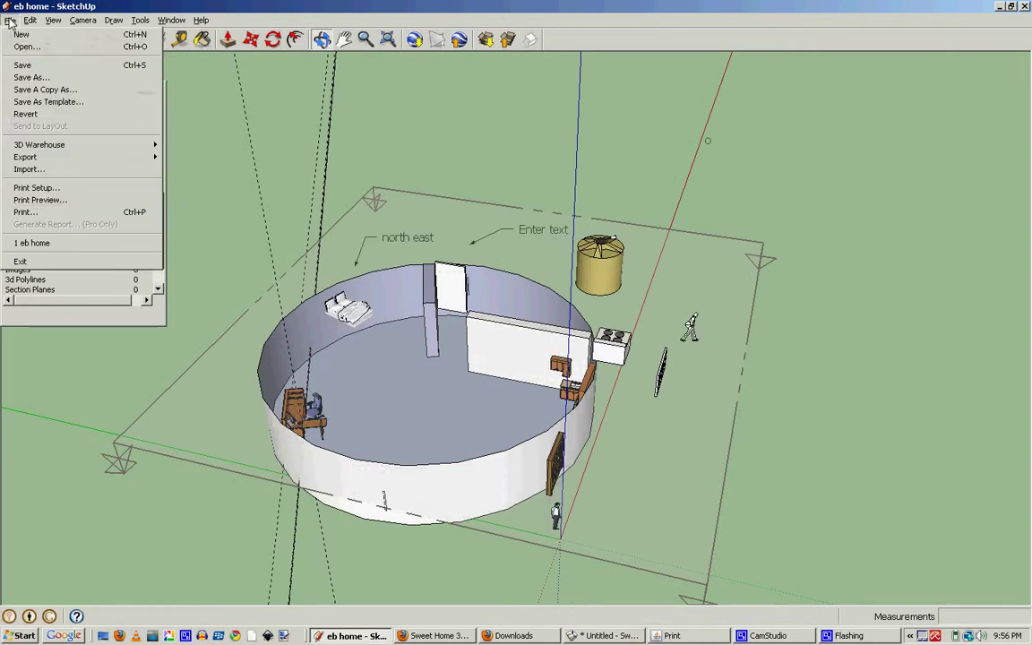
pyautogui.click(36, 200)
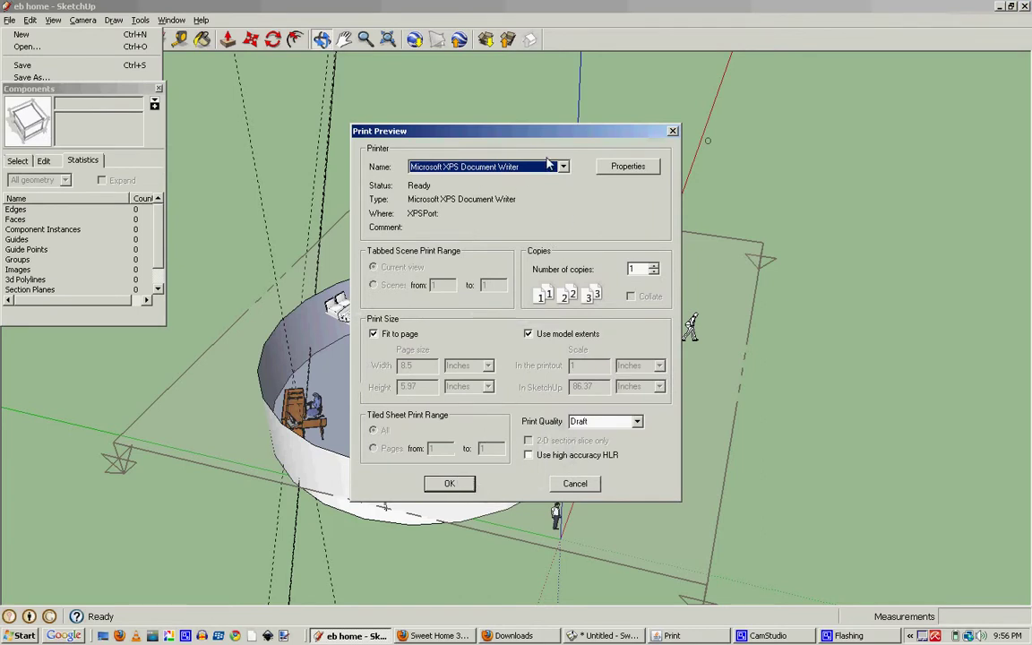
pyautogui.click(498, 166)
pyautogui.click(484, 207)
pyautogui.click(575, 484)
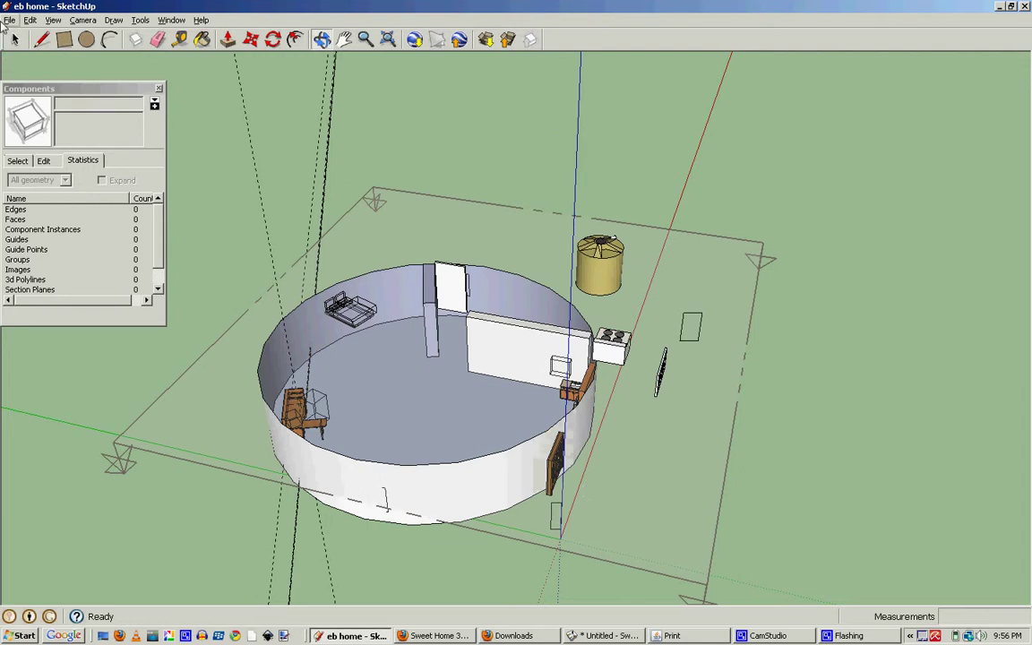
# Dismiss the leftover Print dialog without printing.
pyautogui.click(9, 20)
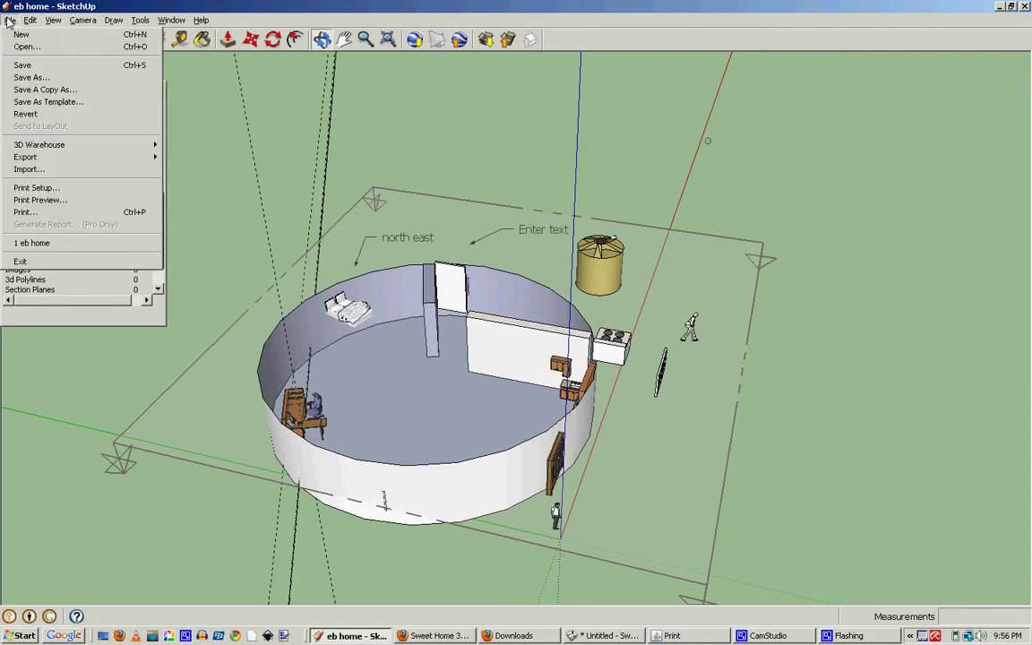
pyautogui.click(9, 20)
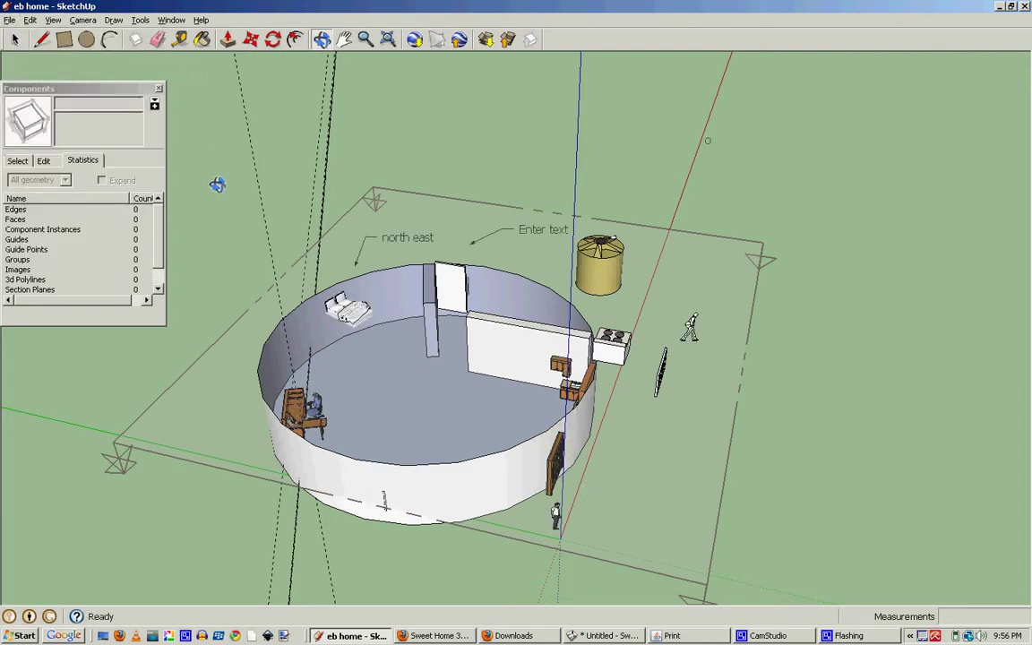
pyautogui.hotkey('alt', 'Tab')
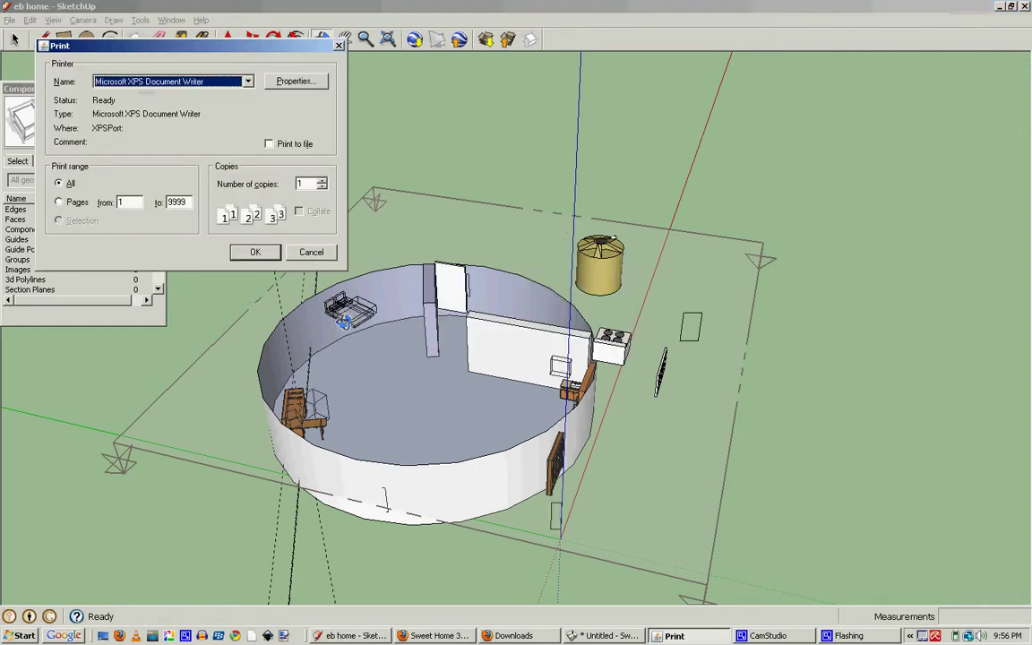
pyautogui.click(312, 254)
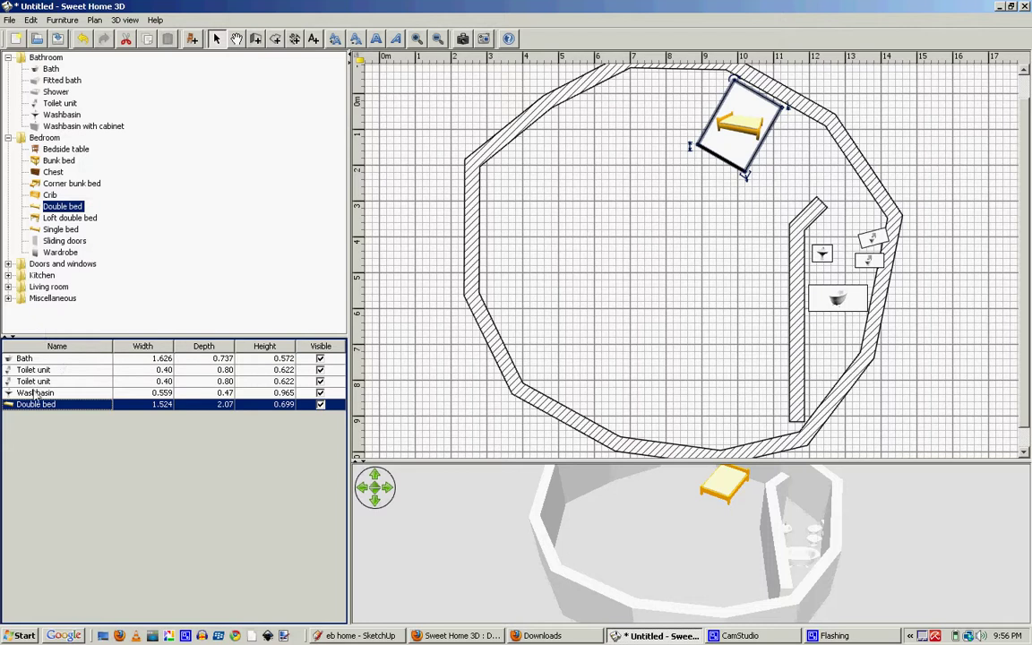
# Save the plan via Save as to the Desktop under the name asdfasdfasd.
pyautogui.click(11, 19)
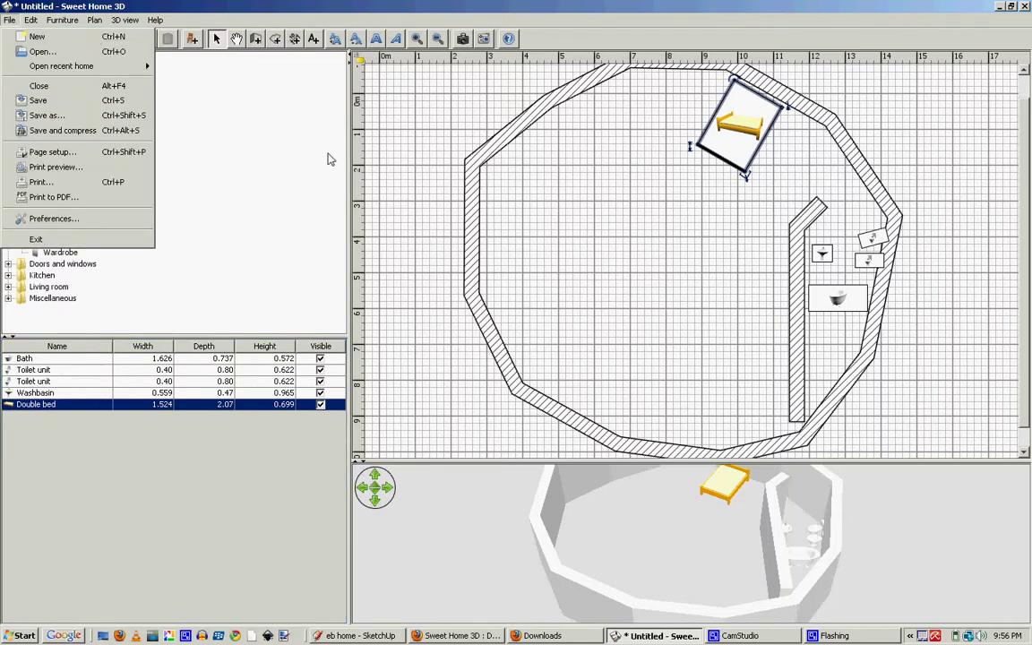
pyautogui.click(402, 156)
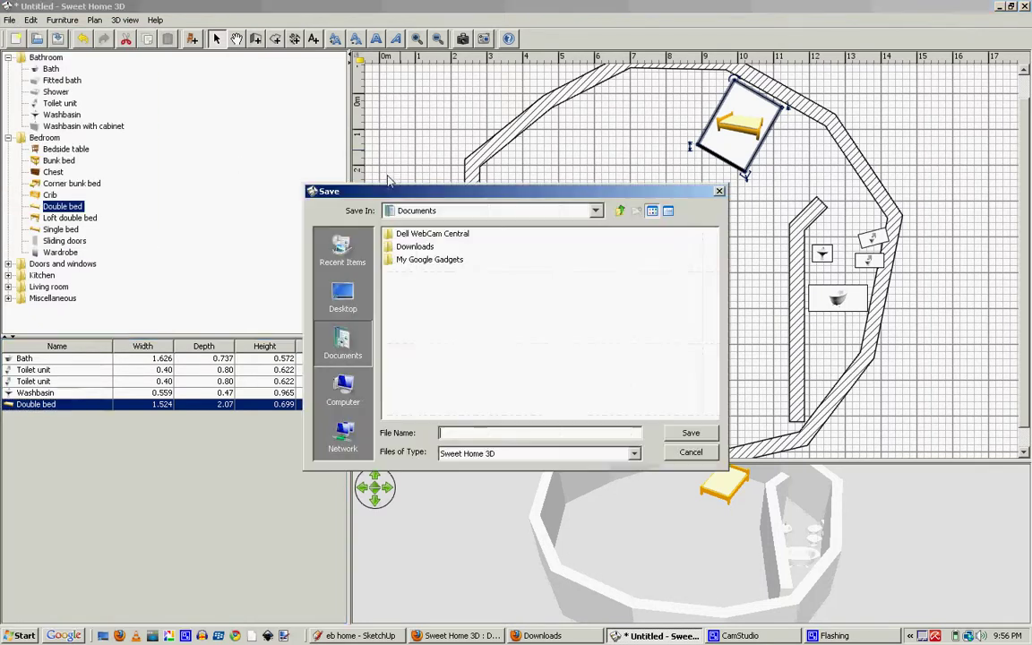
pyautogui.click(343, 298)
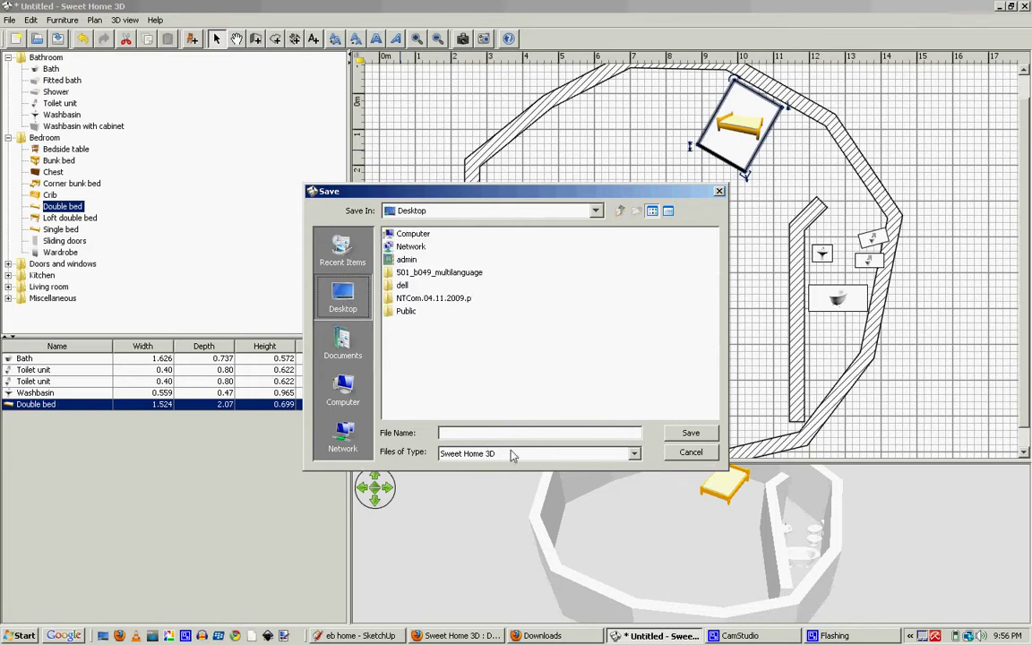
pyautogui.write('asdfasdfasd')
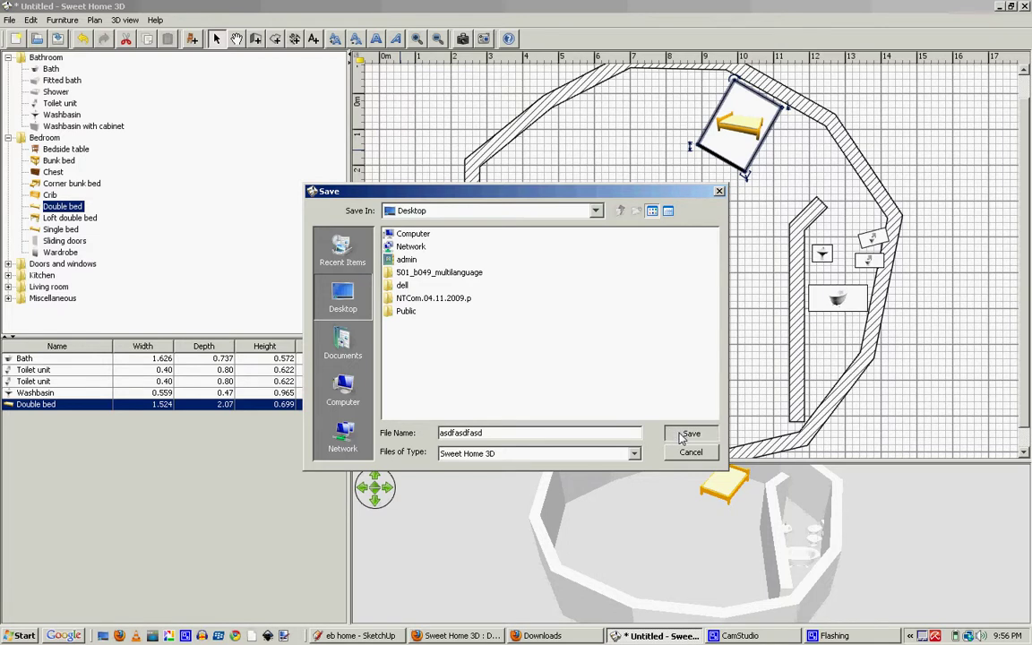
pyautogui.click(690, 433)
# Print the home to asdfasdfasd.pdf on the Desktop and minimize Sweet Home 3D.
pyautogui.click(10, 19)
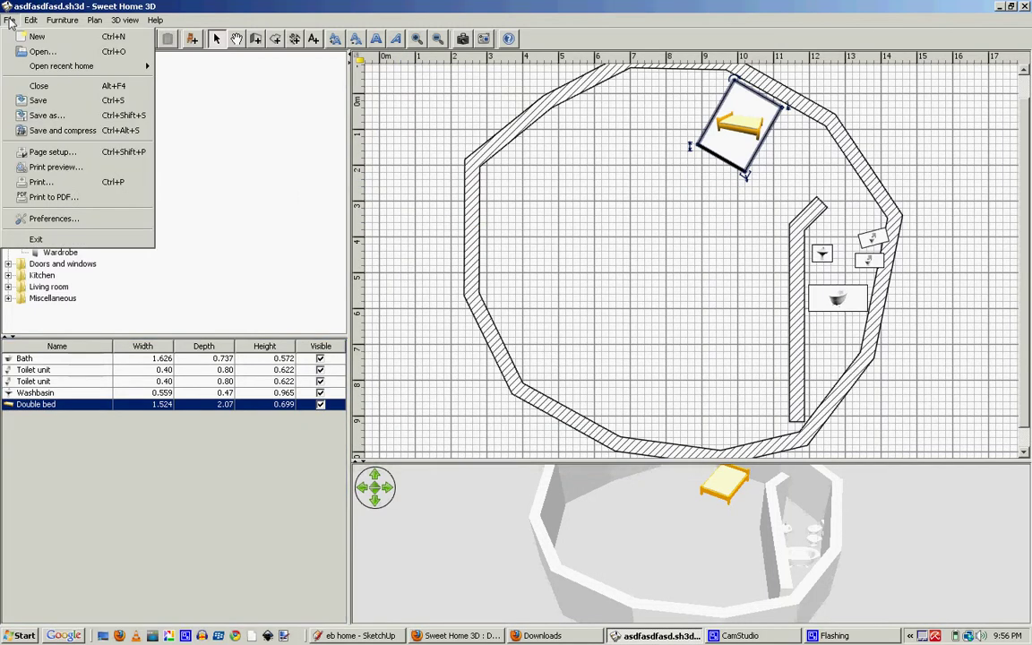
pyautogui.click(54, 197)
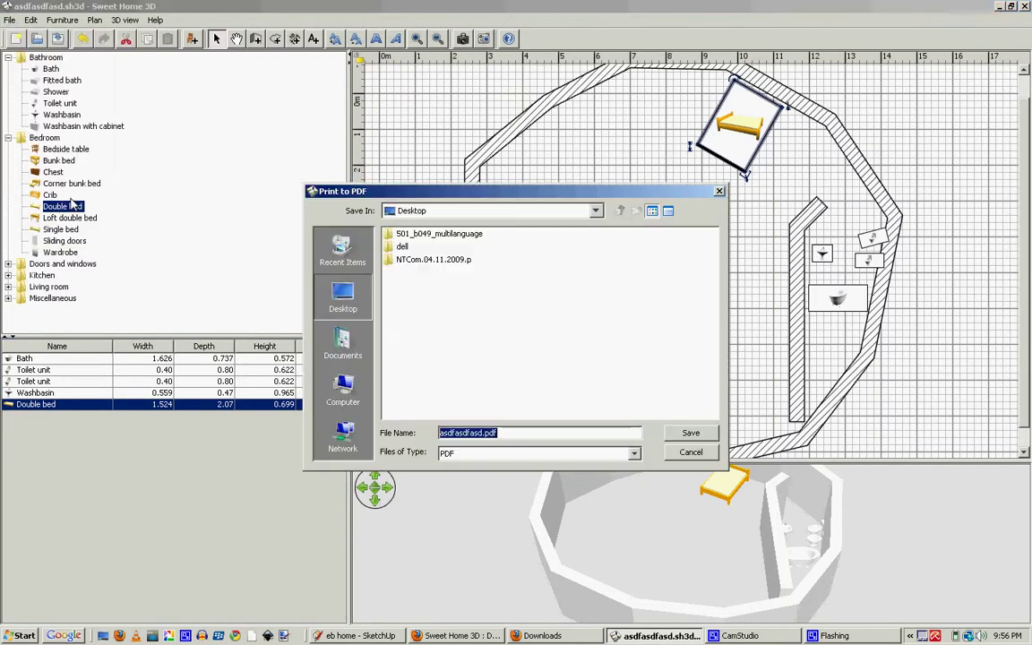
pyautogui.click(531, 432)
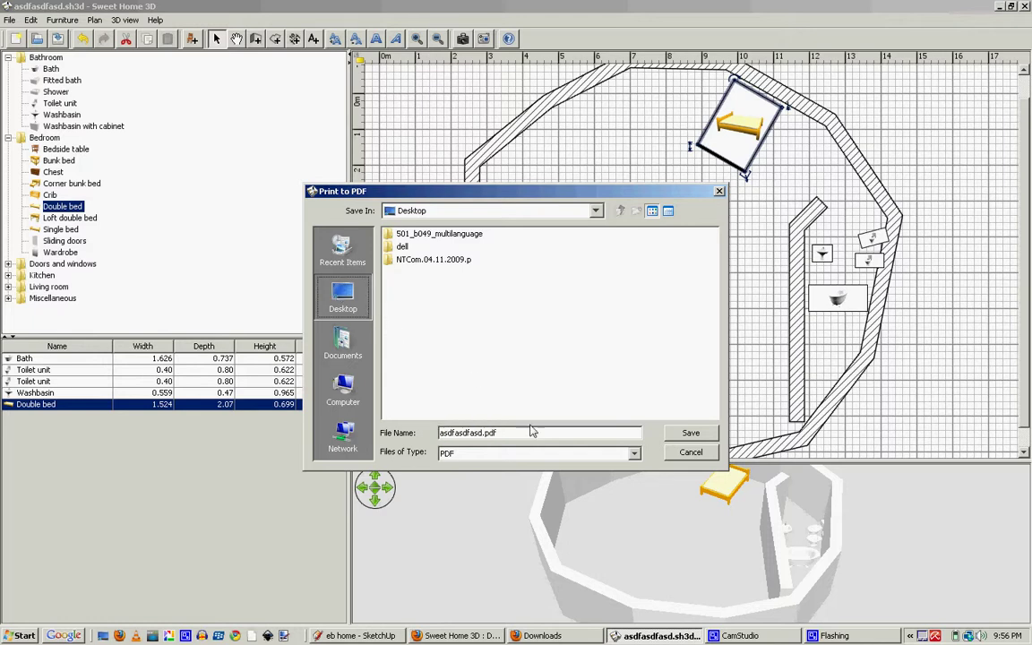
pyautogui.click(689, 433)
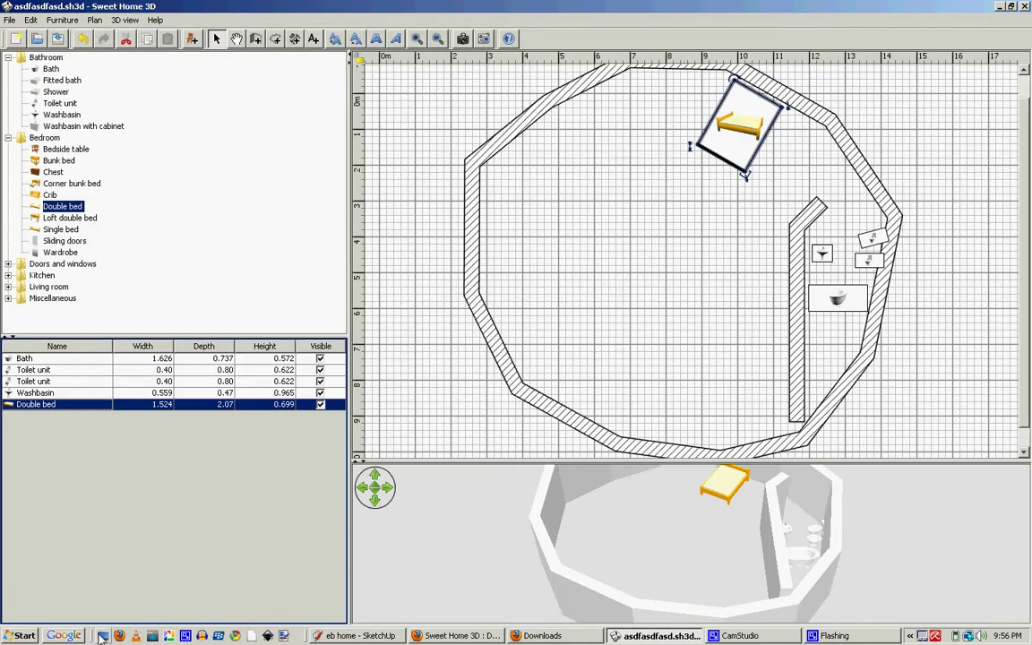
pyautogui.press('super+d')
# Open asdfasdfasd.pdf maximized at 75% zoom and page forward to page 3.
pyautogui.click(82, 414)
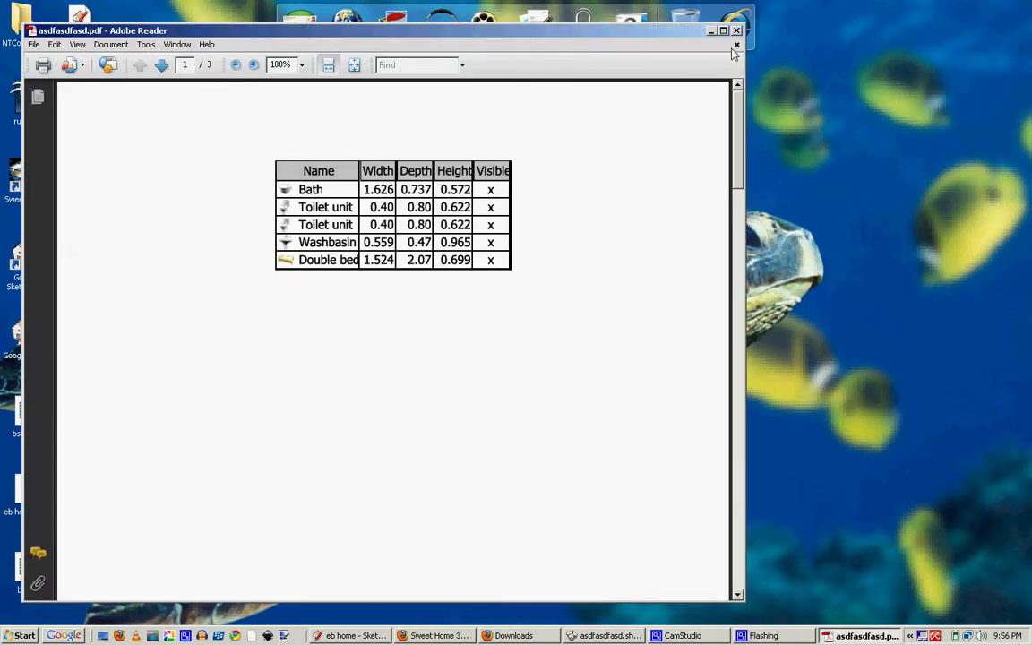
pyautogui.click(723, 32)
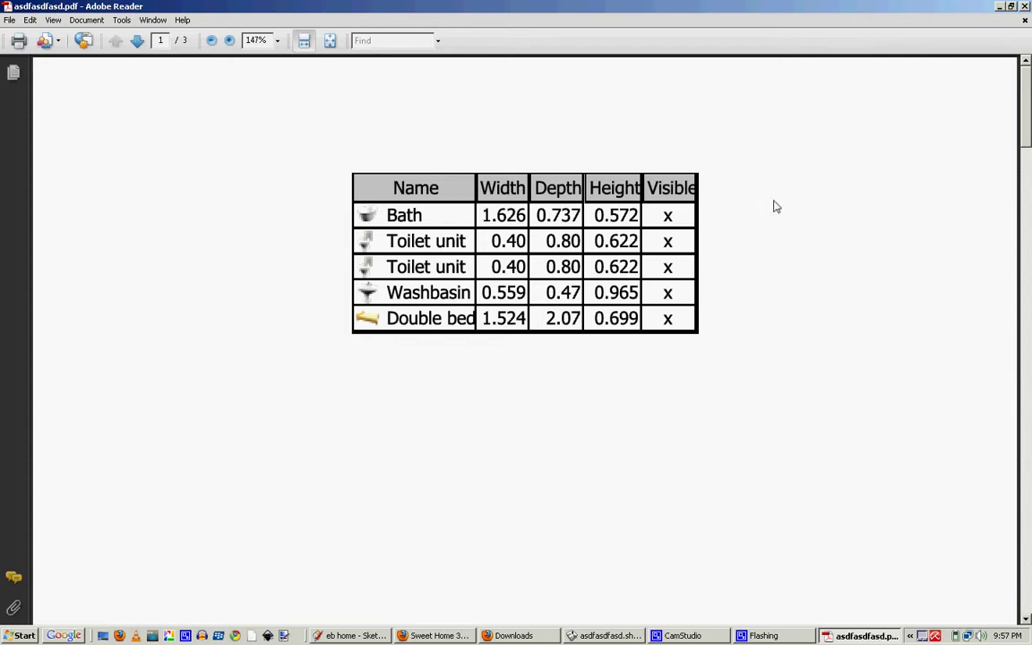
pyautogui.click(279, 41)
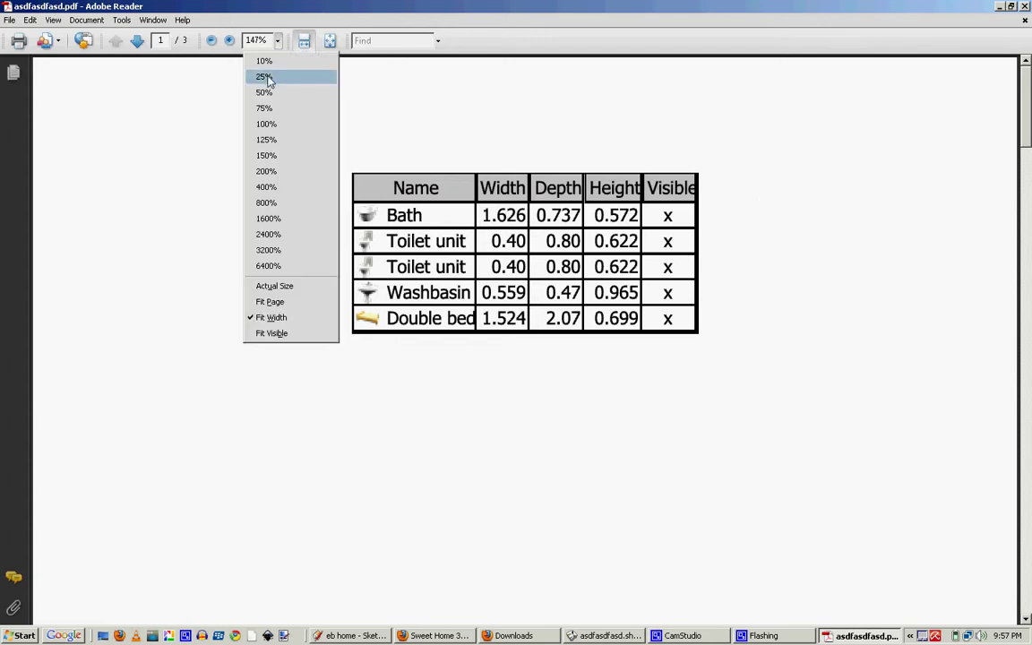
pyautogui.click(275, 109)
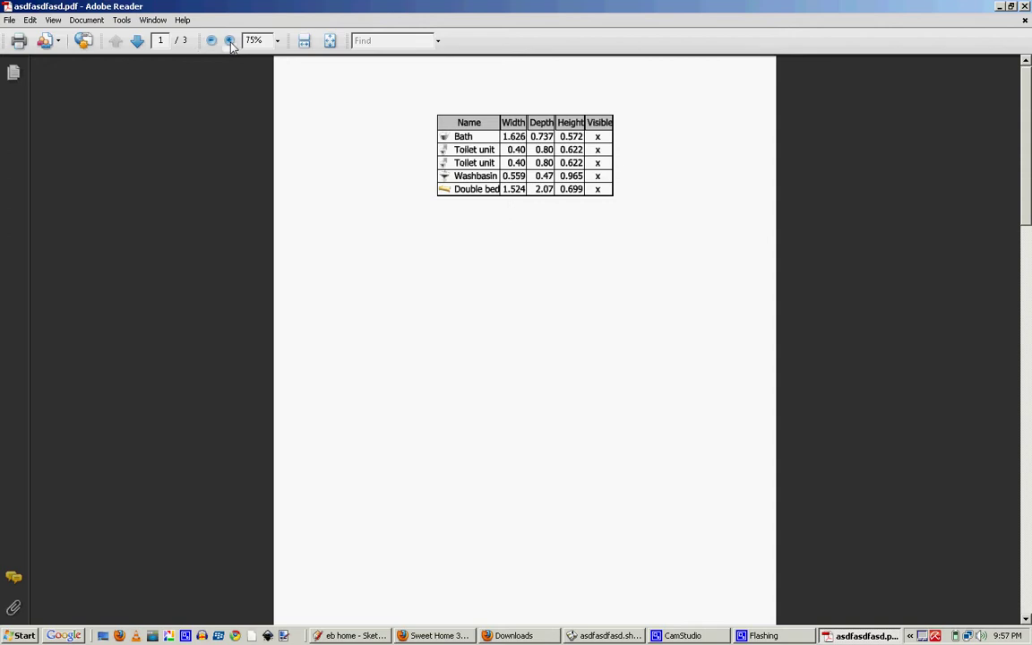
pyautogui.click(134, 41)
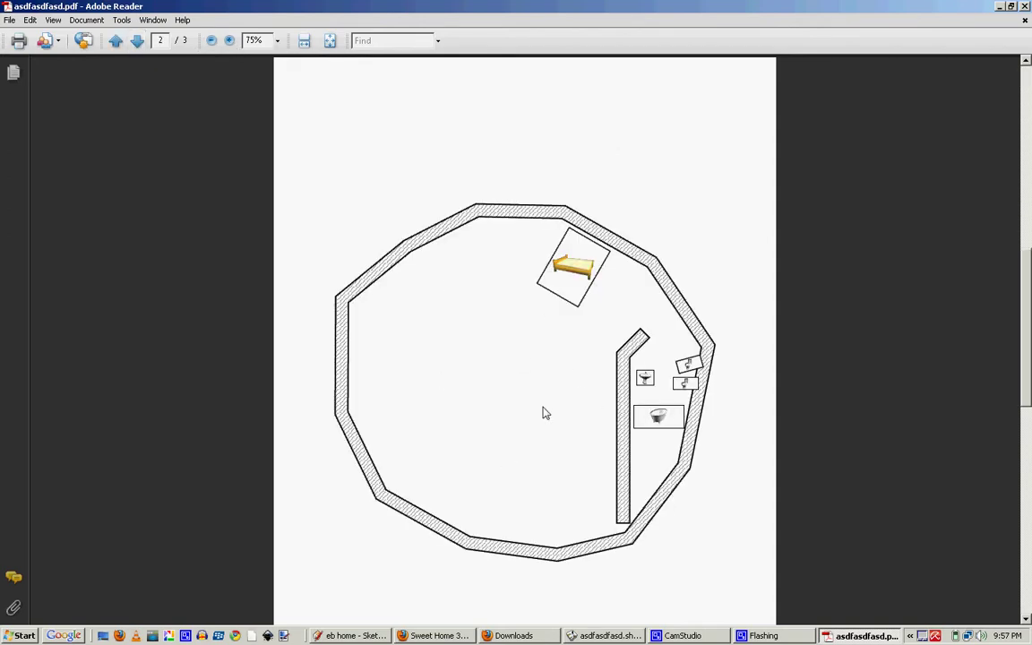
pyautogui.click(137, 40)
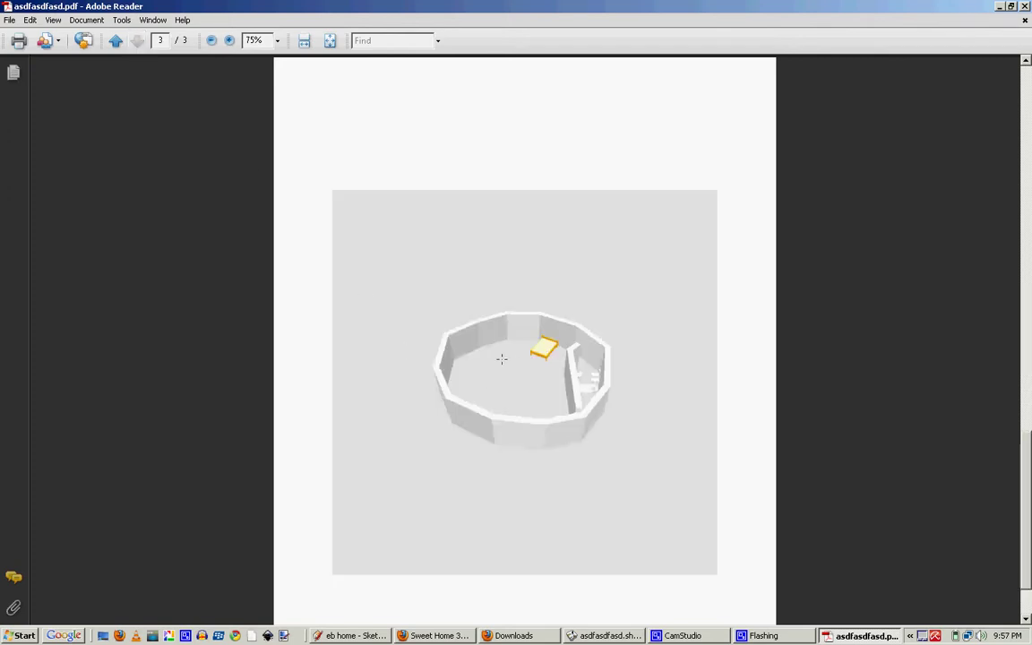
# Start a 3D Model export from SketchUp's File menu and cancel it.
pyautogui.hotkey('alt', 'Tab')
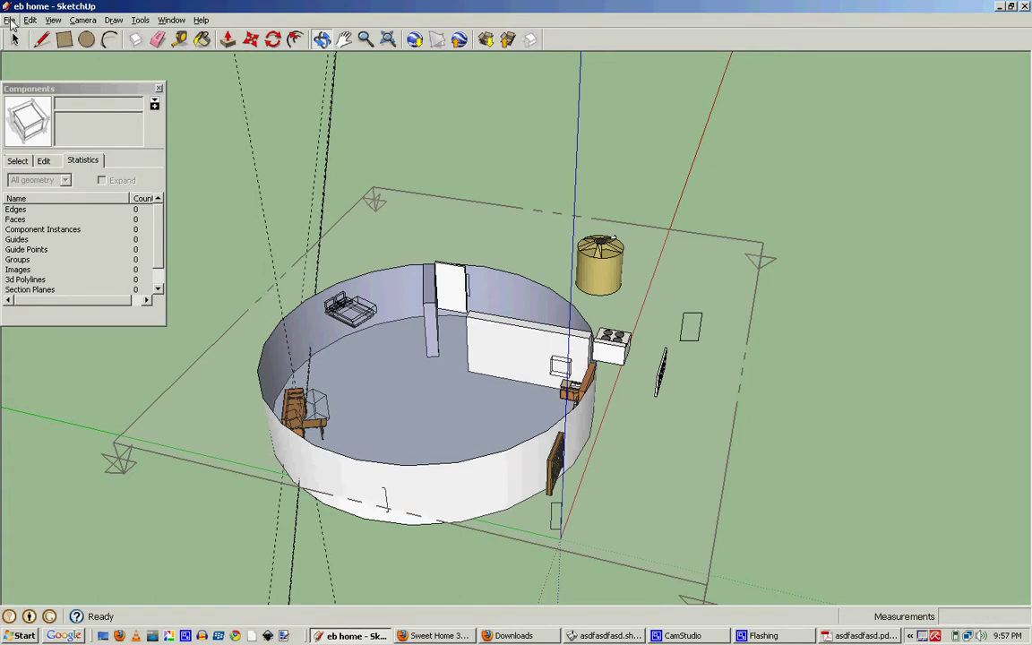
pyautogui.click(10, 20)
pyautogui.moveTo(52, 159)
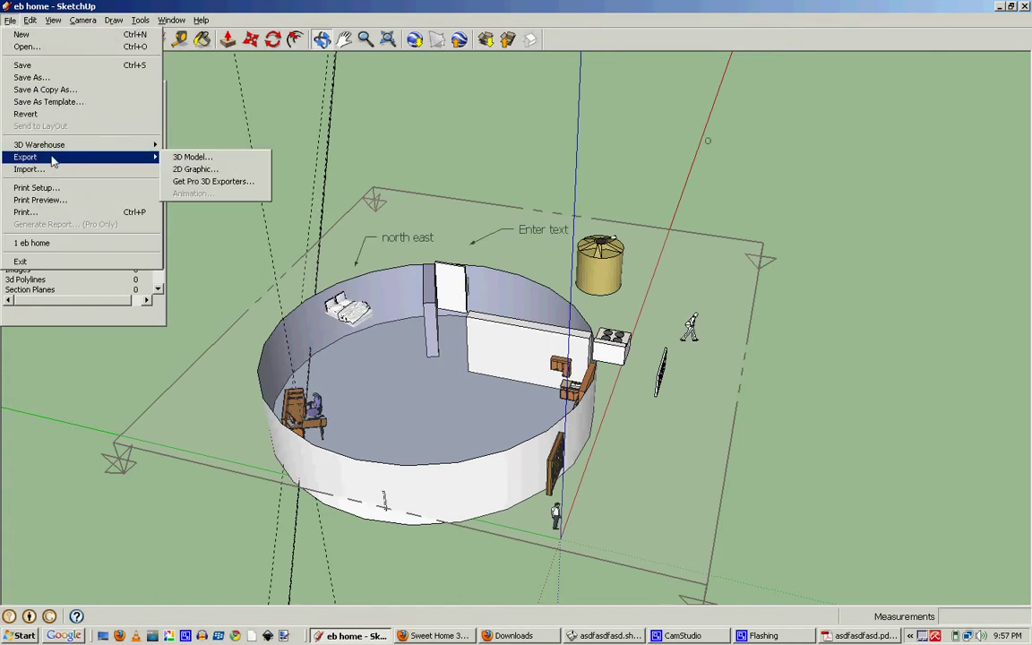
pyautogui.click(188, 158)
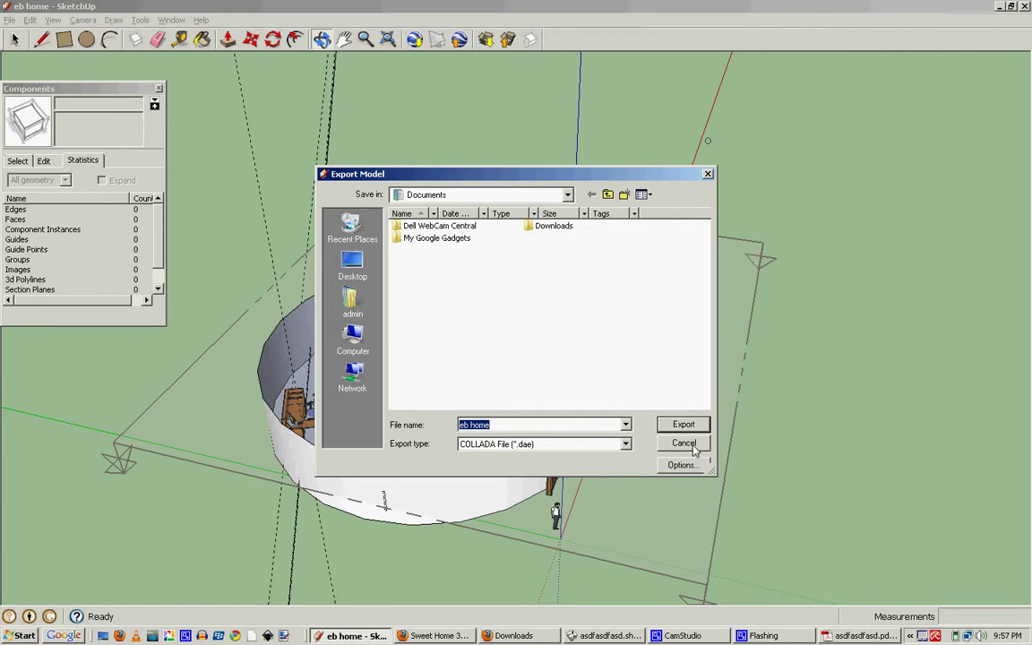
pyautogui.click(683, 444)
# Browse the File menu's 3D Warehouse entry, then switch to the PDF in Adobe Reader.
pyautogui.click(9, 19)
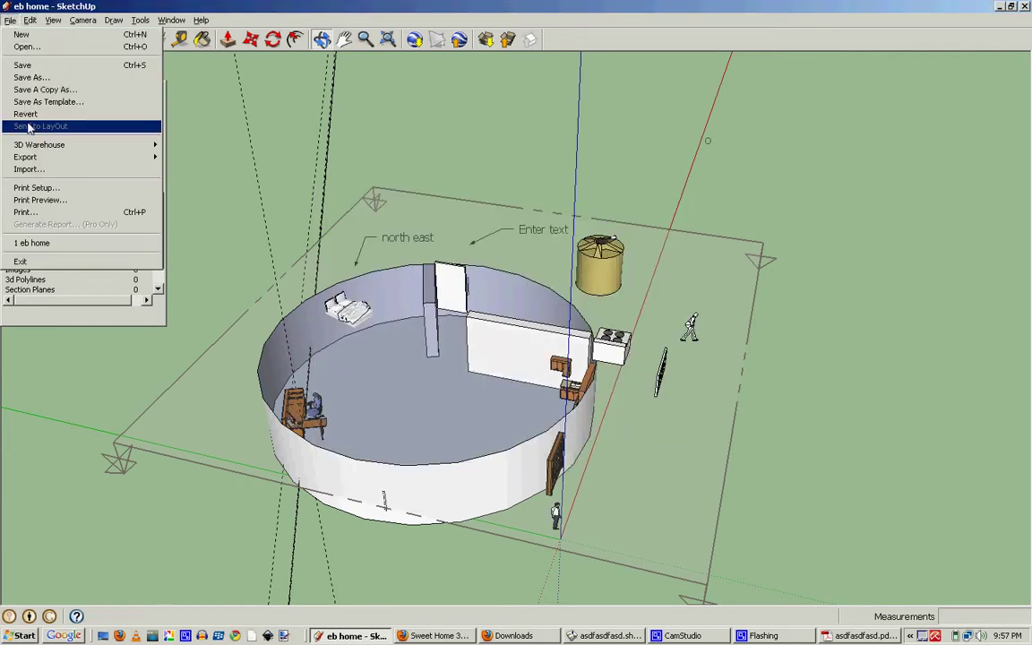
pyautogui.moveTo(41, 157)
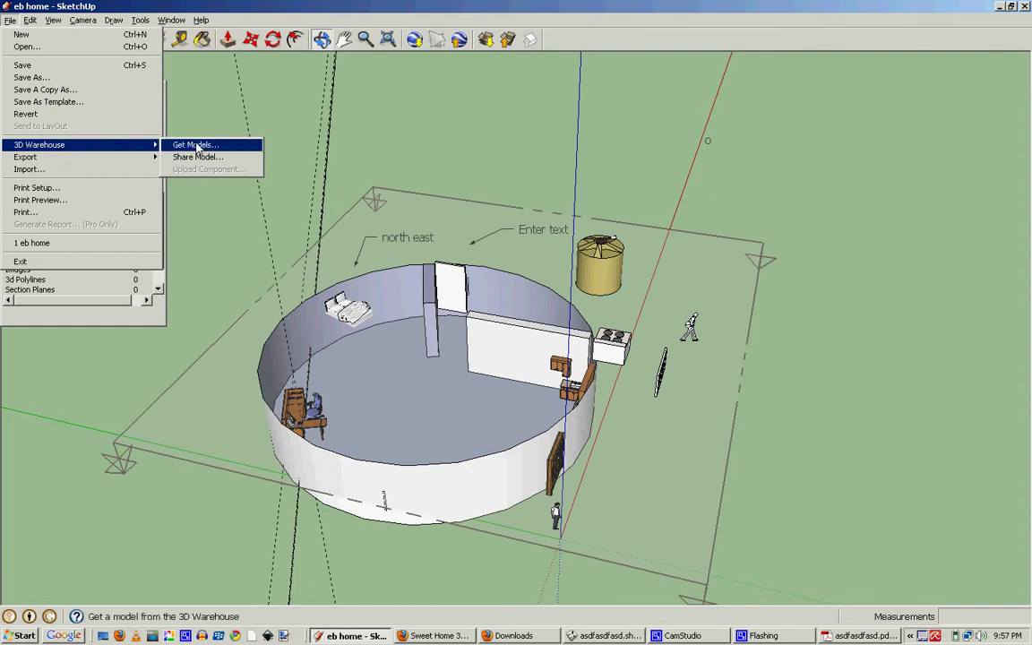
pyautogui.click(193, 145)
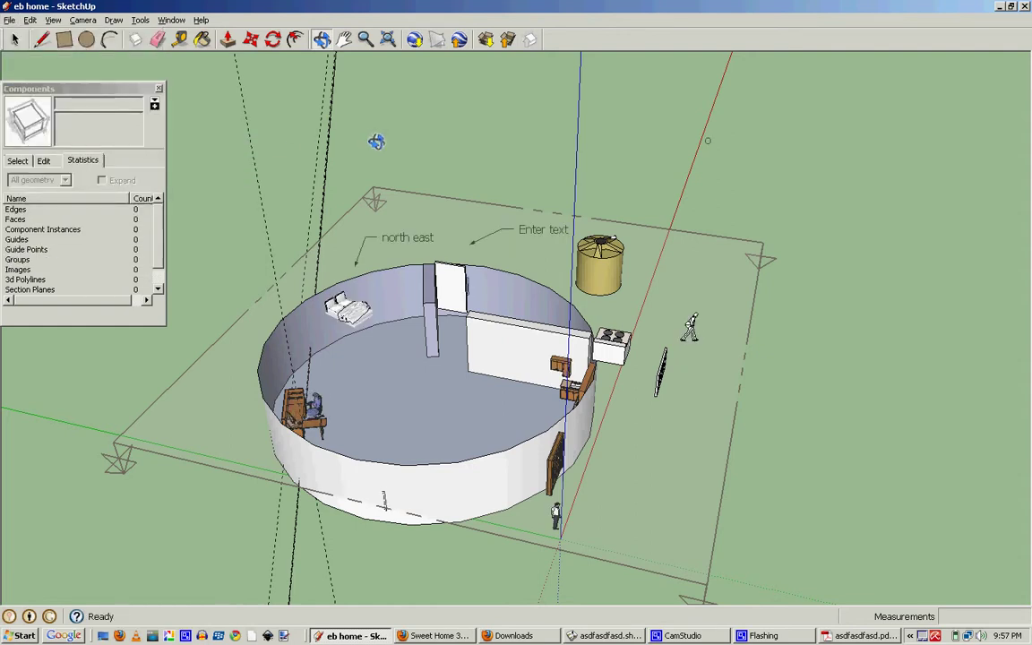
pyautogui.press('t')
pyautogui.hotkey('alt', 'Tab')
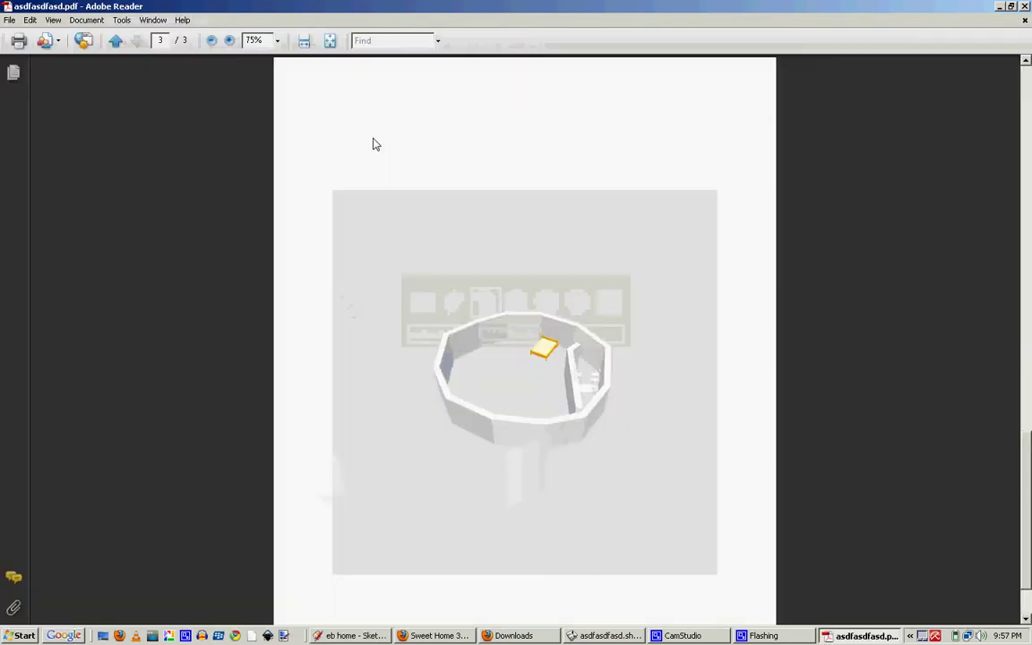
# Flip through all three PDF pages, ending on the page-1 furniture table, then switch to SketchUp.
pyautogui.click(117, 42)
pyautogui.click(118, 43)
pyautogui.click(137, 41)
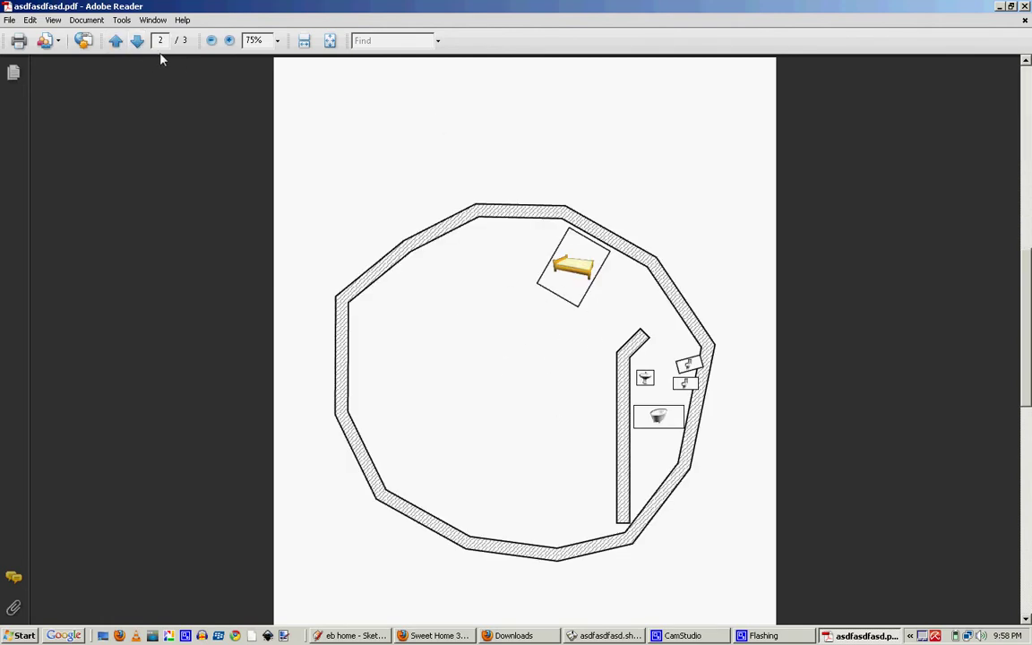
pyautogui.click(138, 41)
pyautogui.click(117, 42)
pyautogui.click(116, 42)
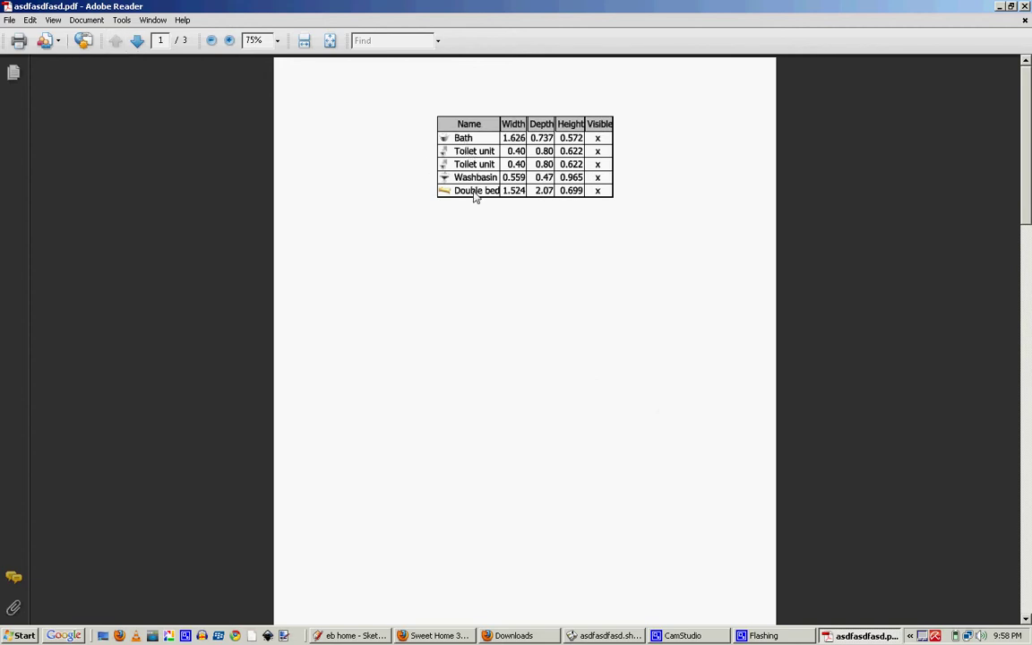
pyautogui.hotkey('alt', 'Tab')
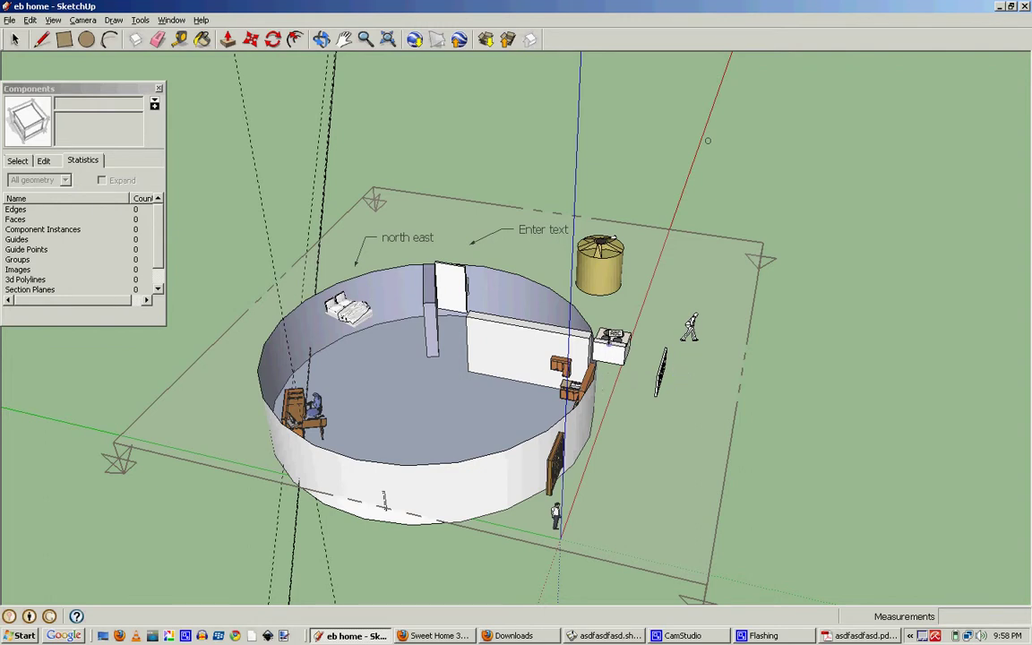
# Orbit the SketchUp house to a ground-level side view, then return to the PDF's furniture table.
pyautogui.press('o')
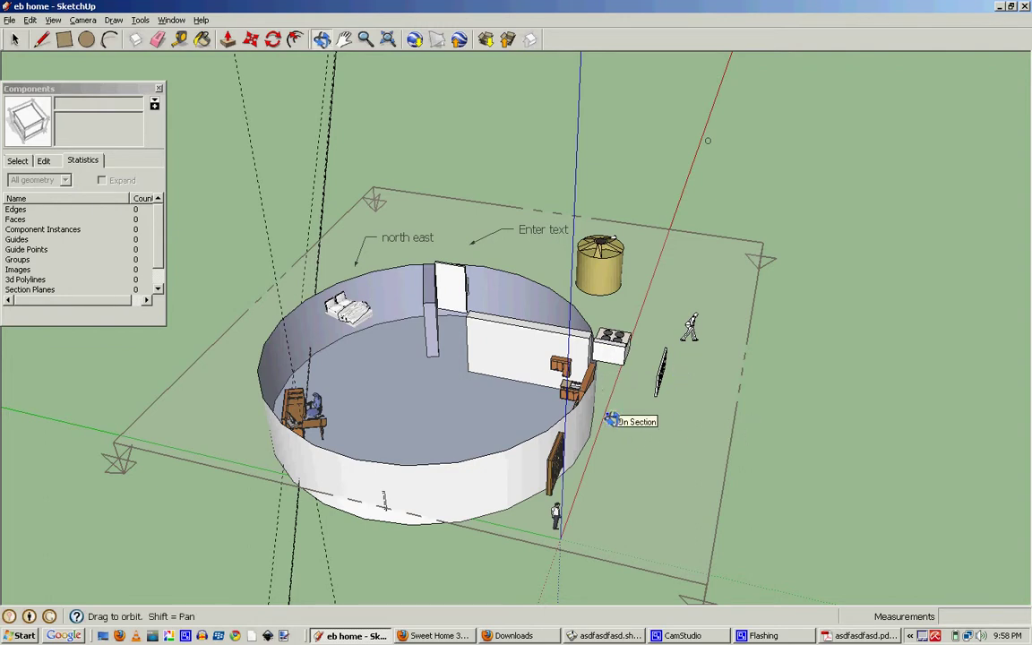
pyautogui.moveTo(618, 420); pyautogui.dragTo(456, 297)
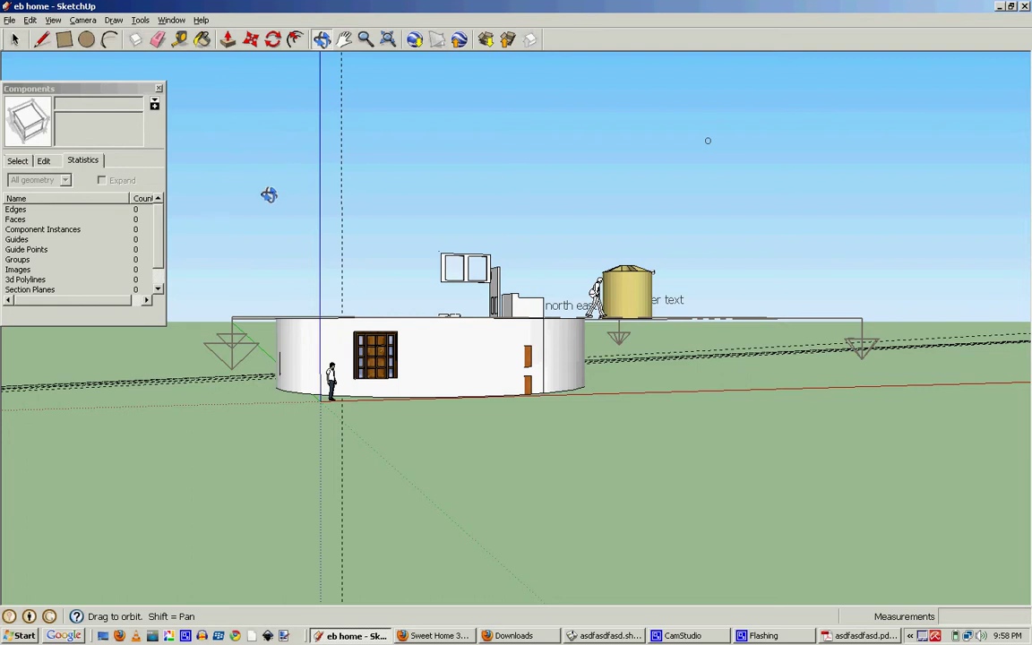
pyautogui.hotkey('alt', 'Tab')
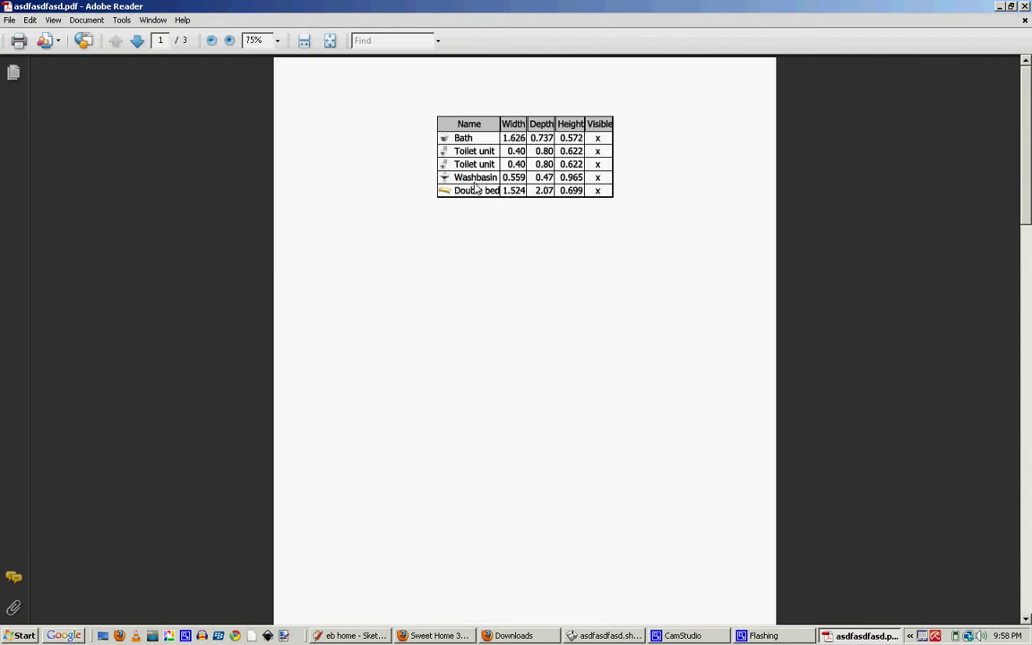
# Check SketchUp's About information showing version 7.1, then close it.
pyautogui.hotkey('alt', 'Tab')
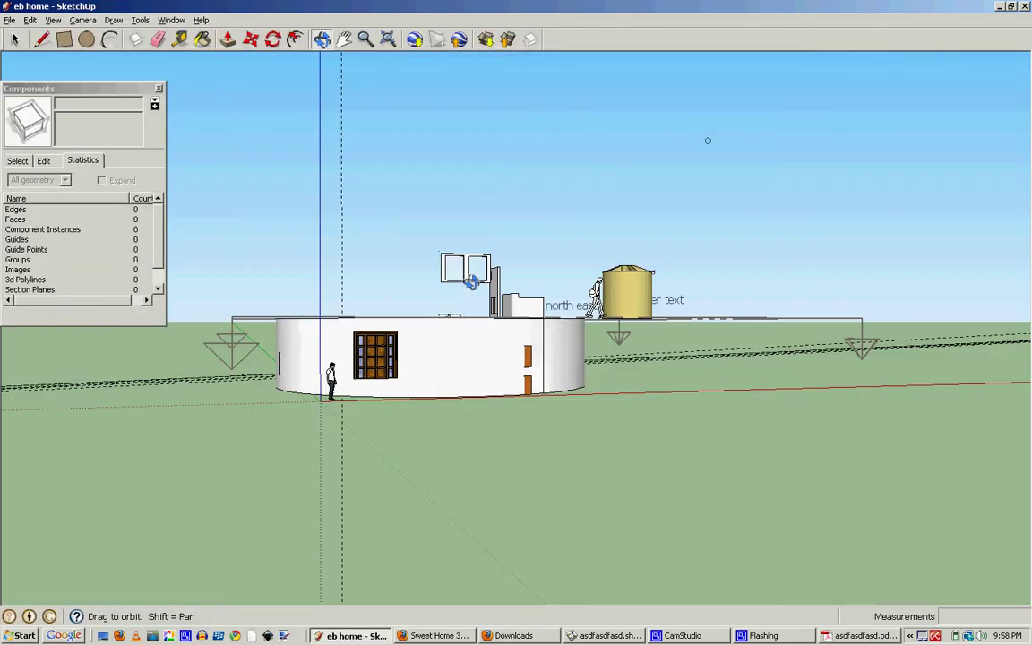
pyautogui.hotkey('alt', 'Tab')
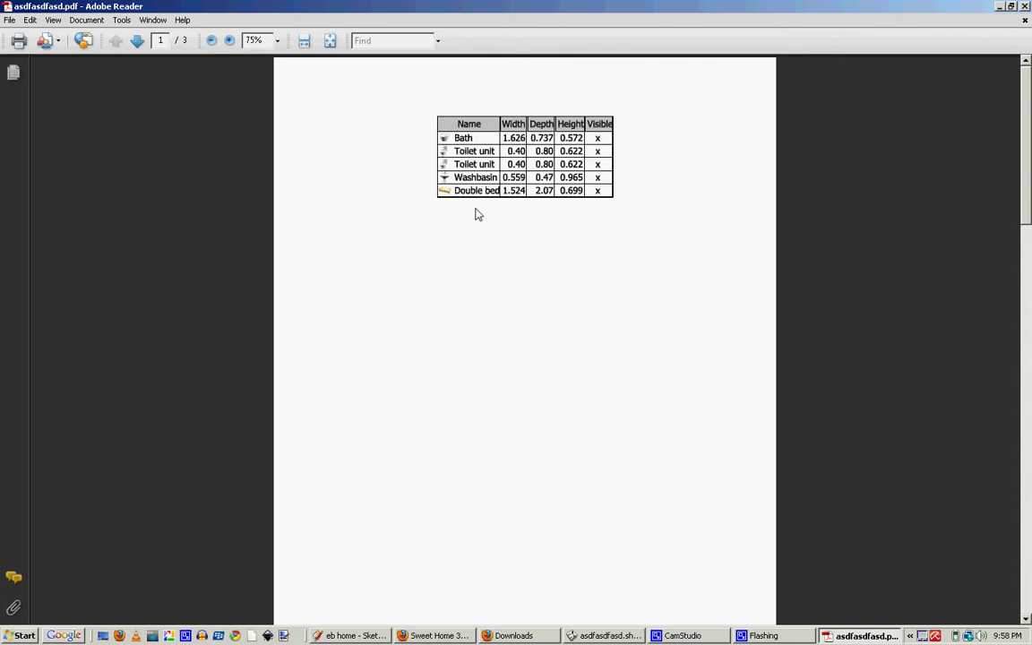
pyautogui.hotkey('alt', 'Tab')
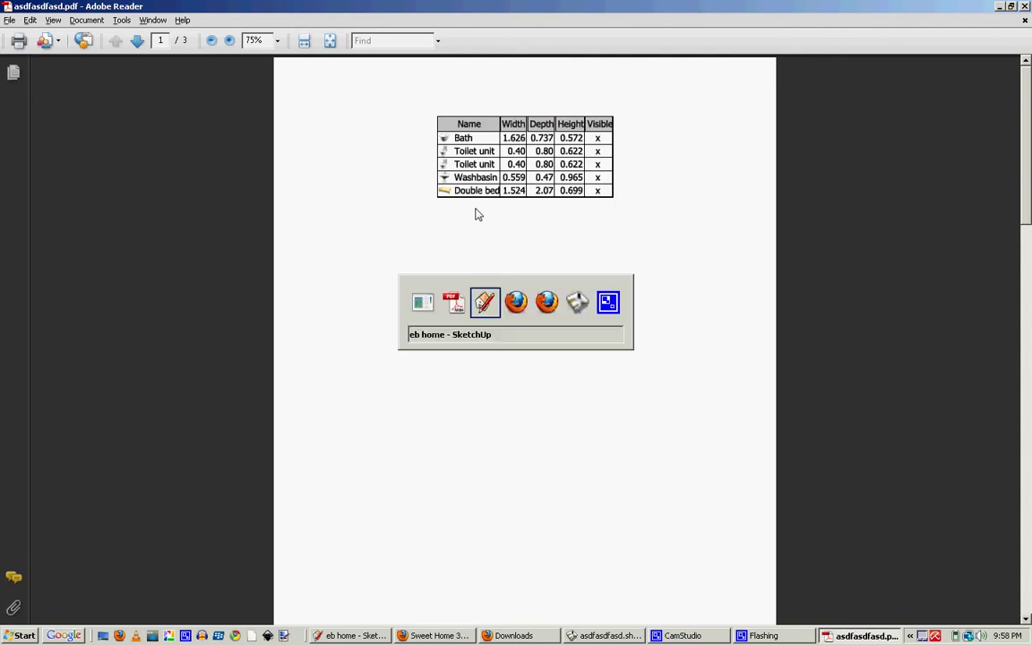
pyautogui.click(200, 20)
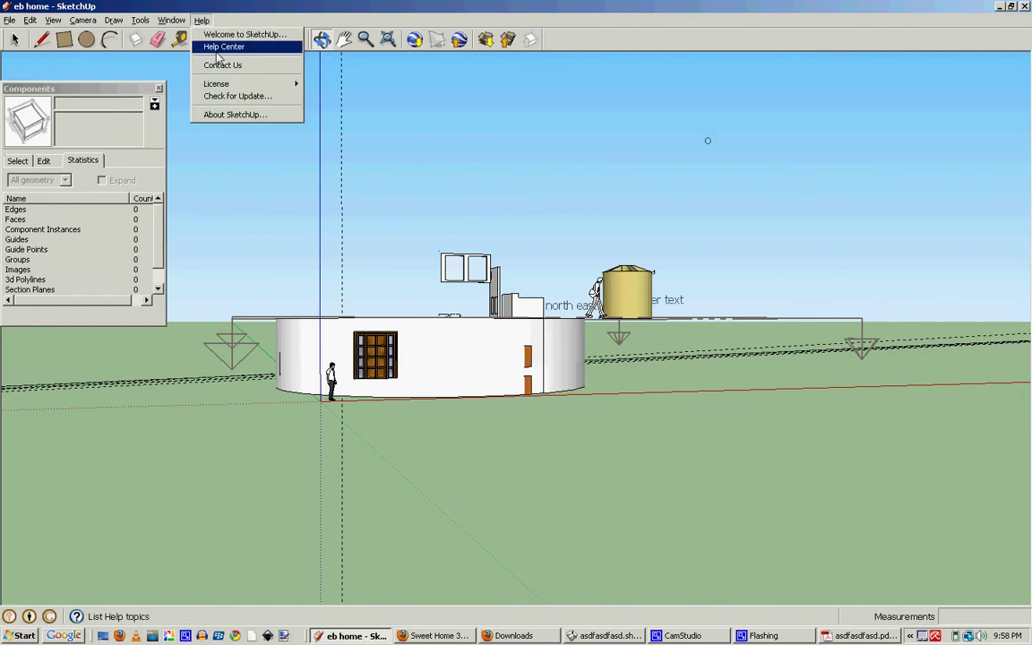
pyautogui.click(243, 106)
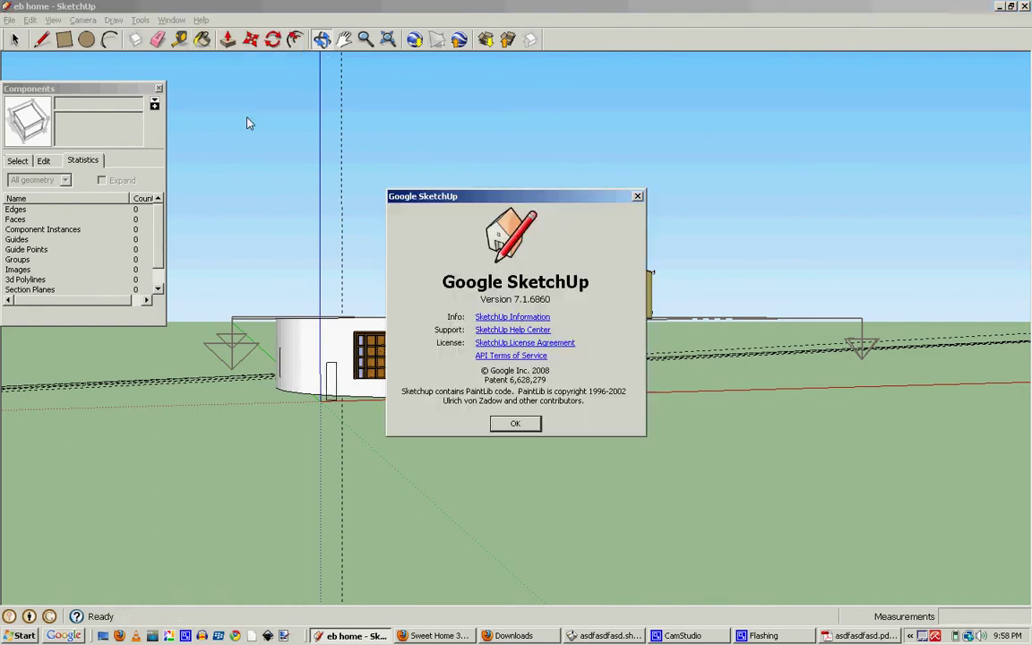
pyautogui.click(529, 425)
# Show Sweet Home 3D's About information listing version 2.4.
pyautogui.hotkey('alt', 'Tab')
pyautogui.hotkey('alt', 'Tab')
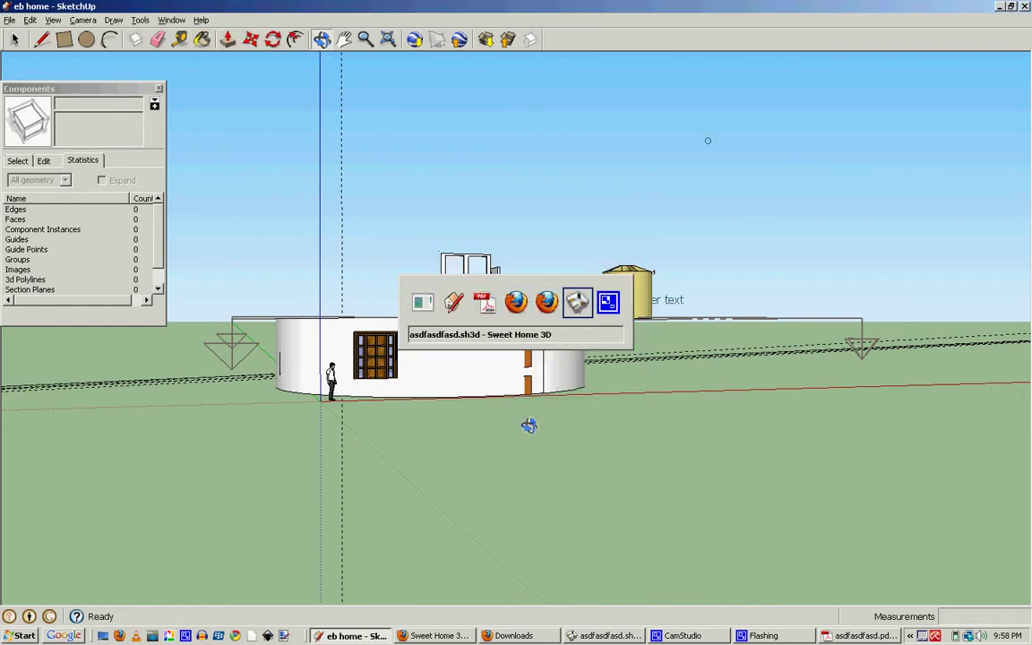
pyautogui.click(155, 21)
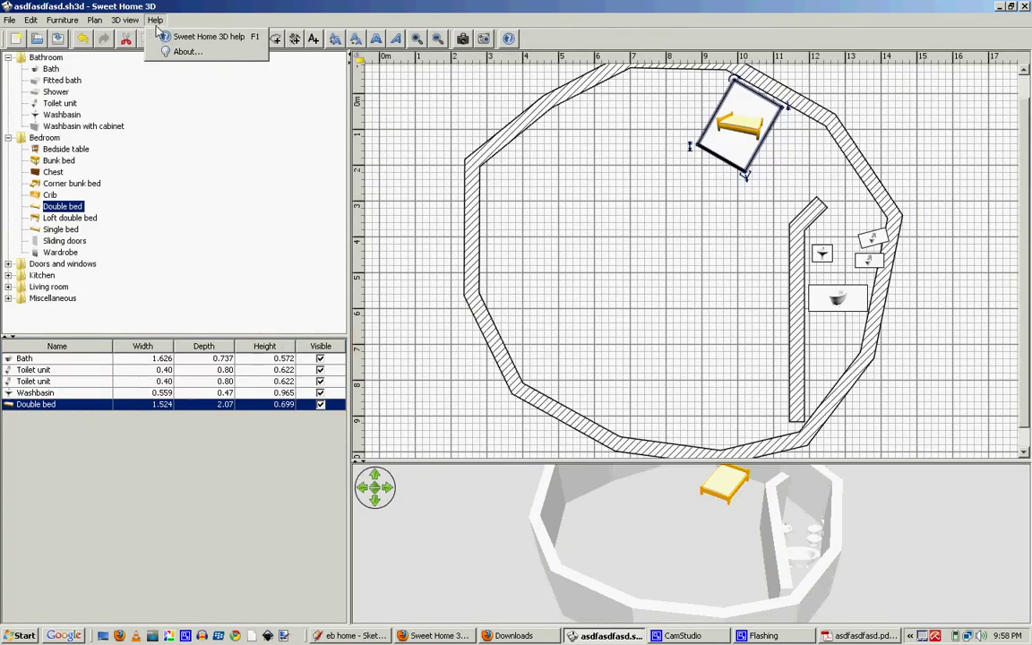
pyautogui.click(184, 52)
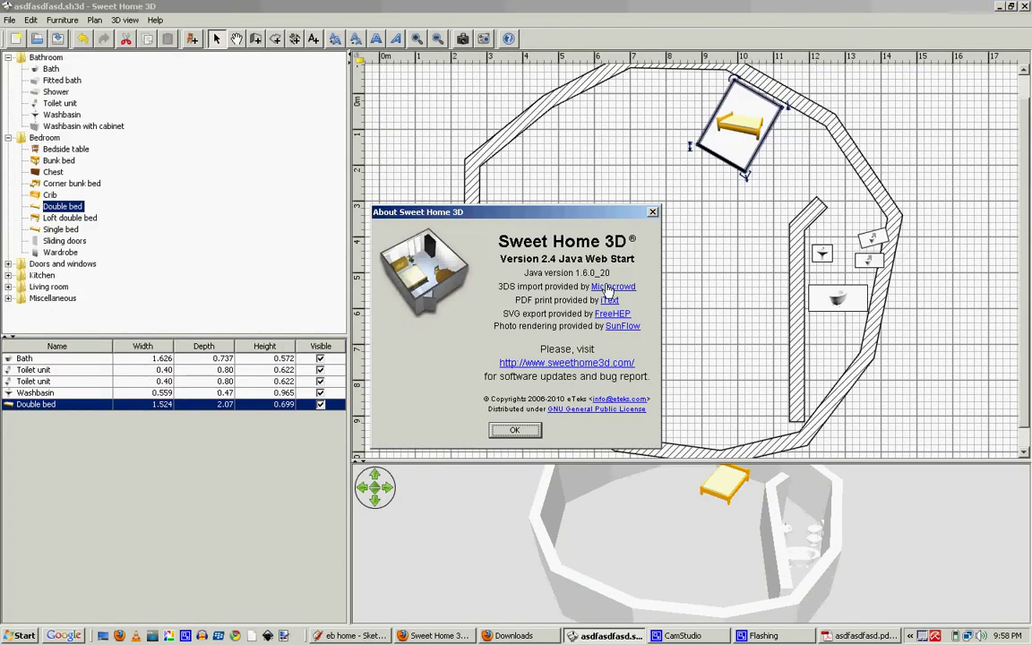